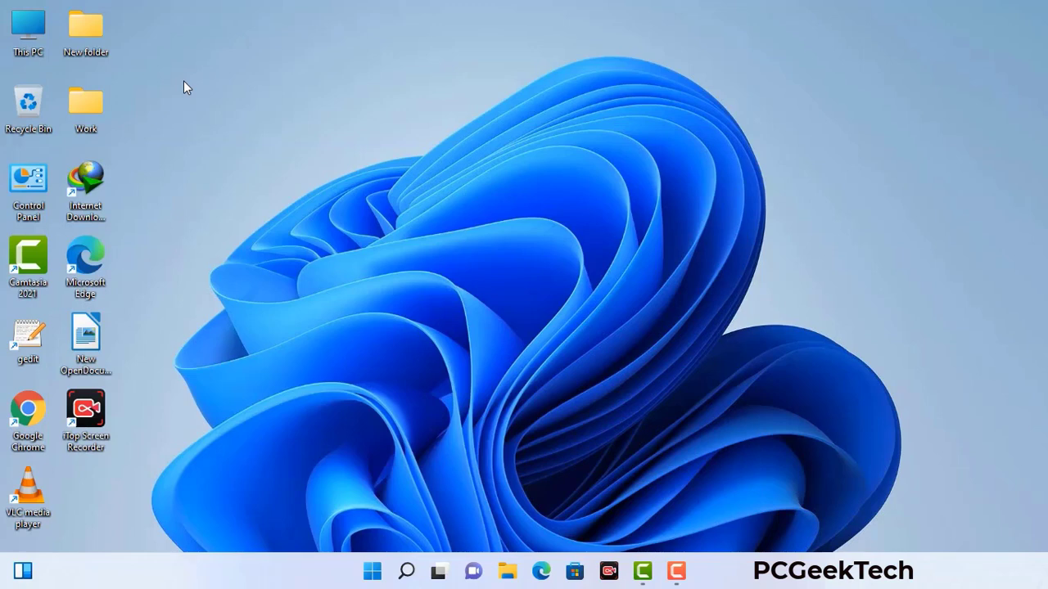
# - Launch System Configuration with the msconfig command from the Run box
pyautogui.press('super+r')
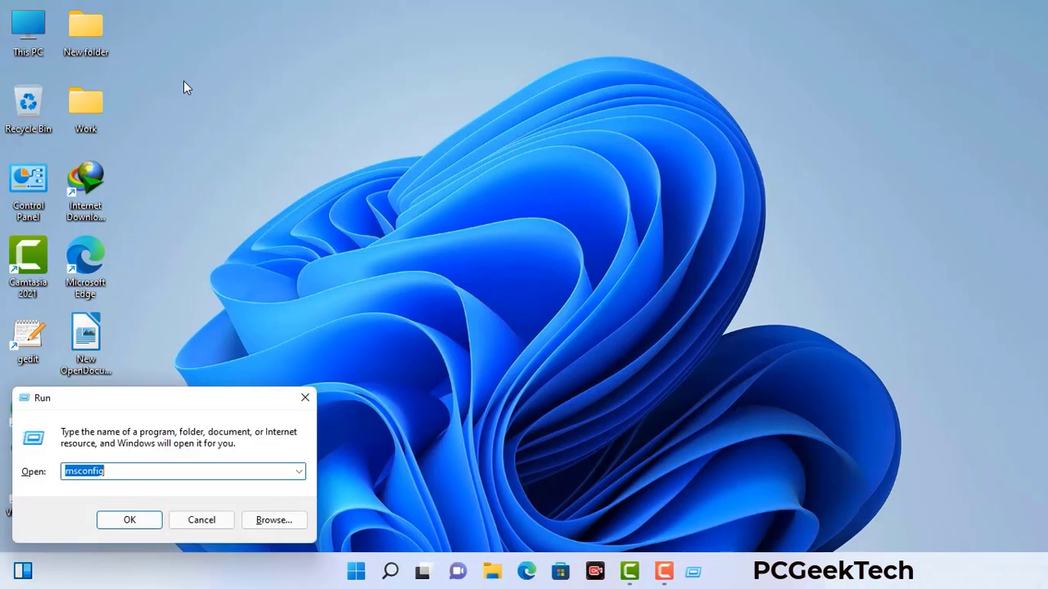
pyautogui.moveTo(179, 399); pyautogui.dragTo(461, 129)
pyautogui.click(417, 204)
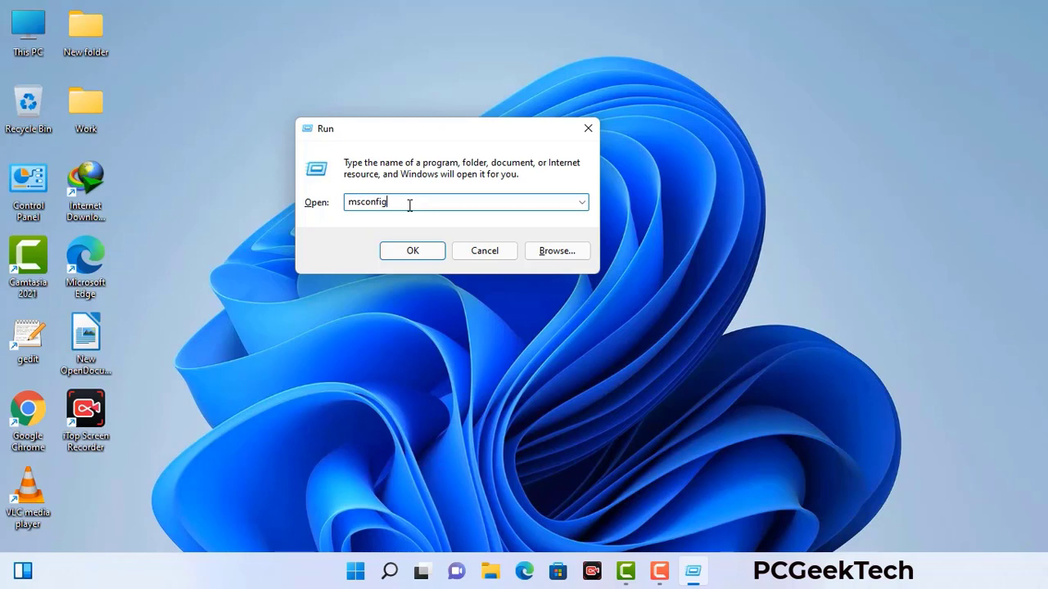
pyautogui.click(404, 255)
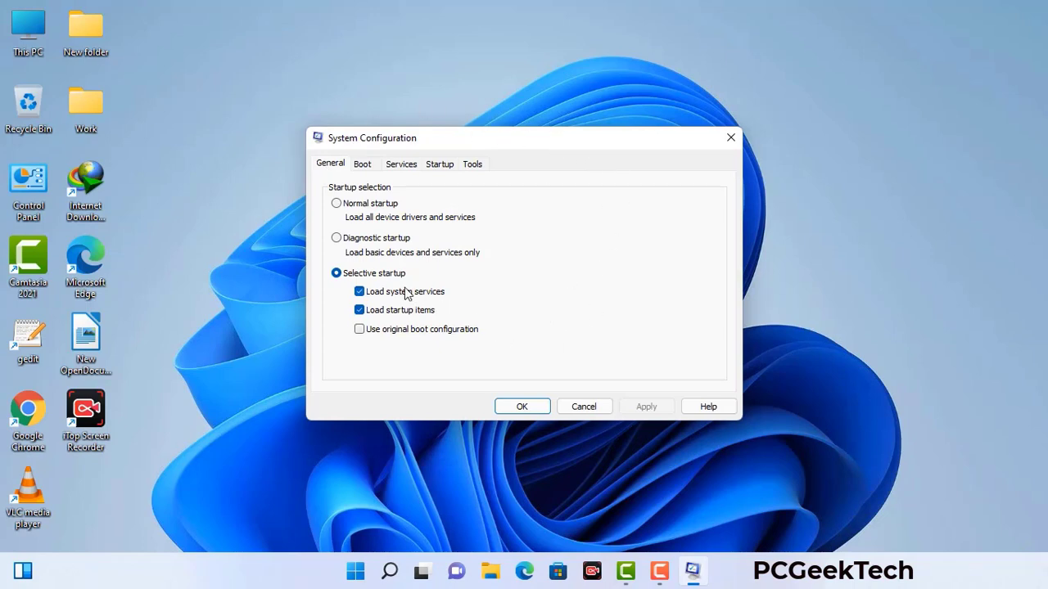
# - On the Boot tab, enable Safe boot with Network, apply, and restart into Safe Mode
pyautogui.click(365, 168)
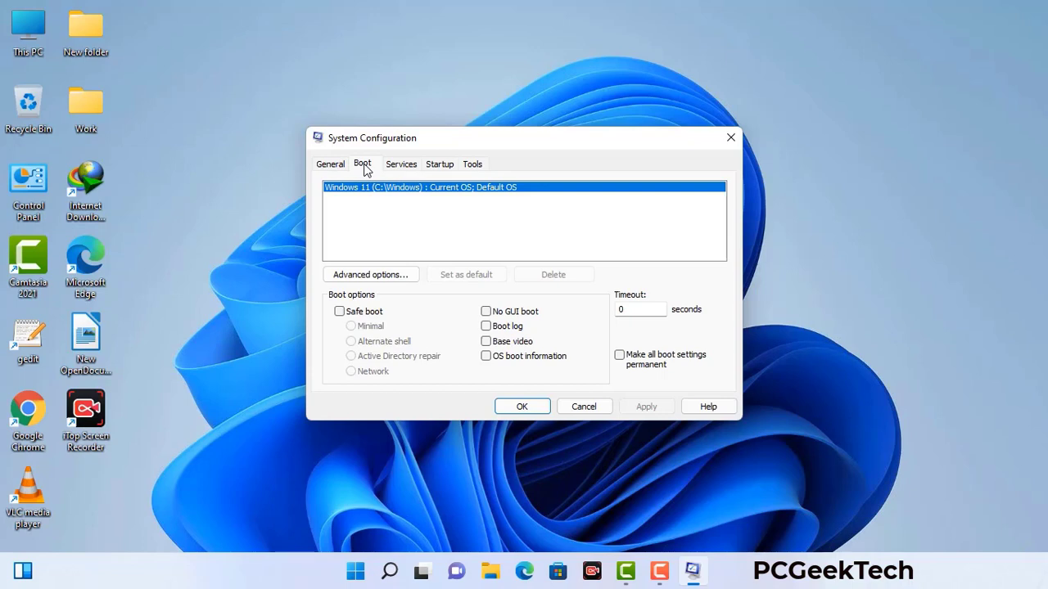
pyautogui.click(339, 311)
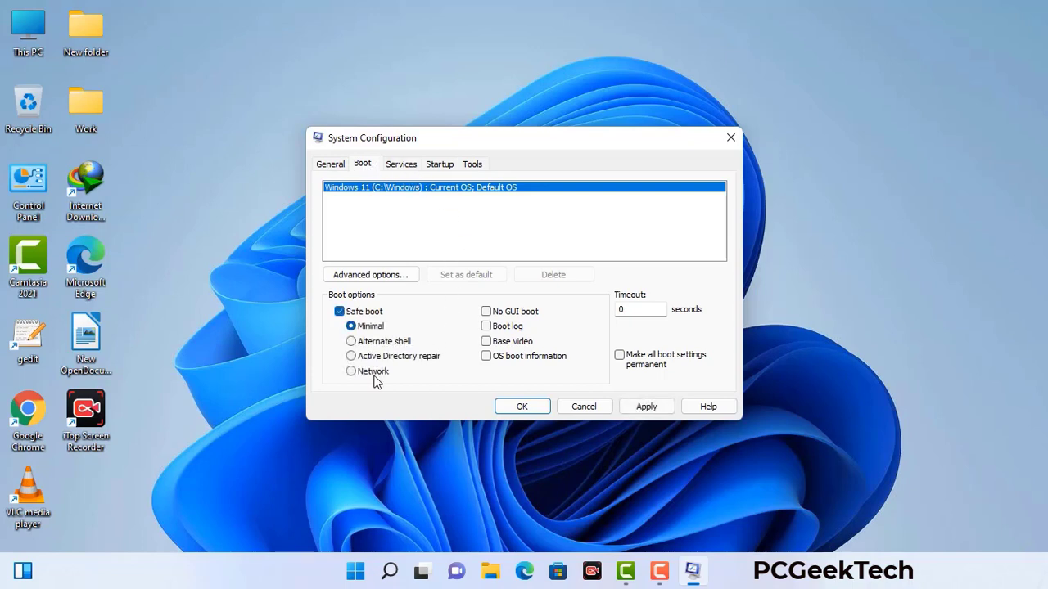
pyautogui.click(373, 373)
pyautogui.click(646, 410)
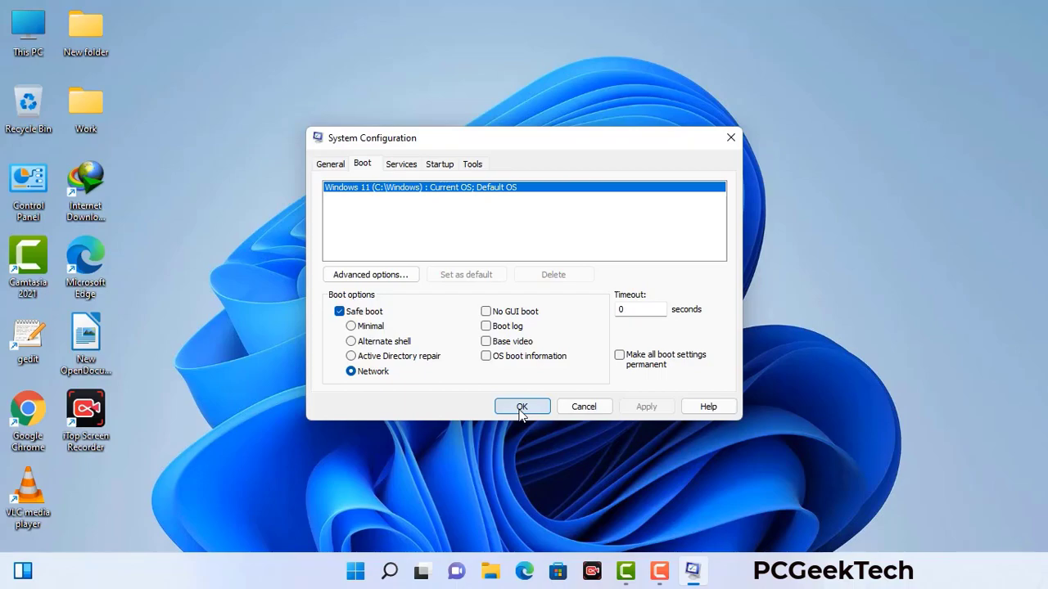
pyautogui.click(521, 407)
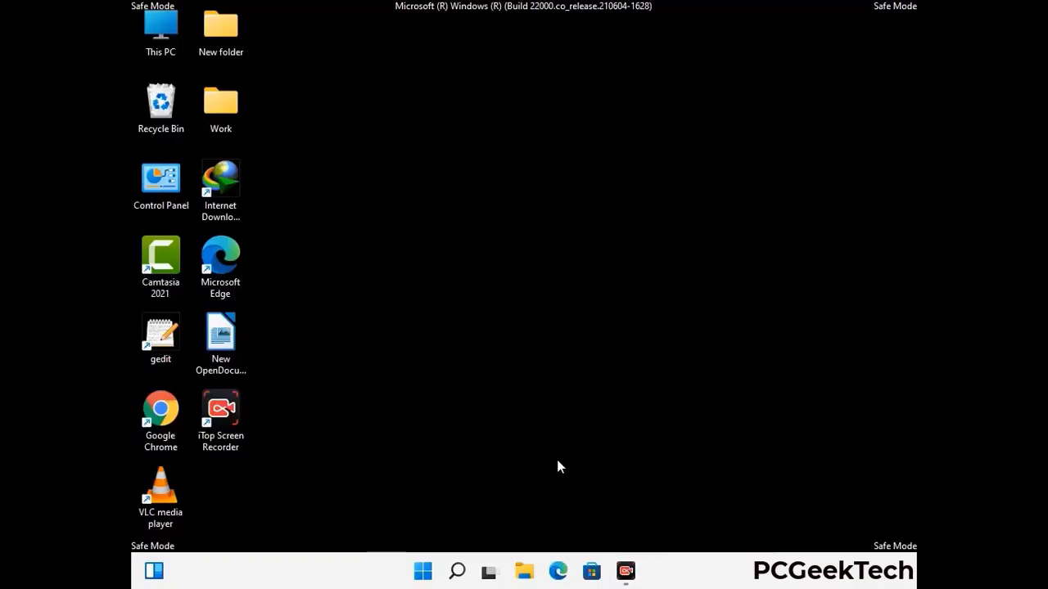
# - Apply 'Show hidden files, folders, and drives' in File Explorer Options, then close Control Panel
pyautogui.doubleClick(161, 196)
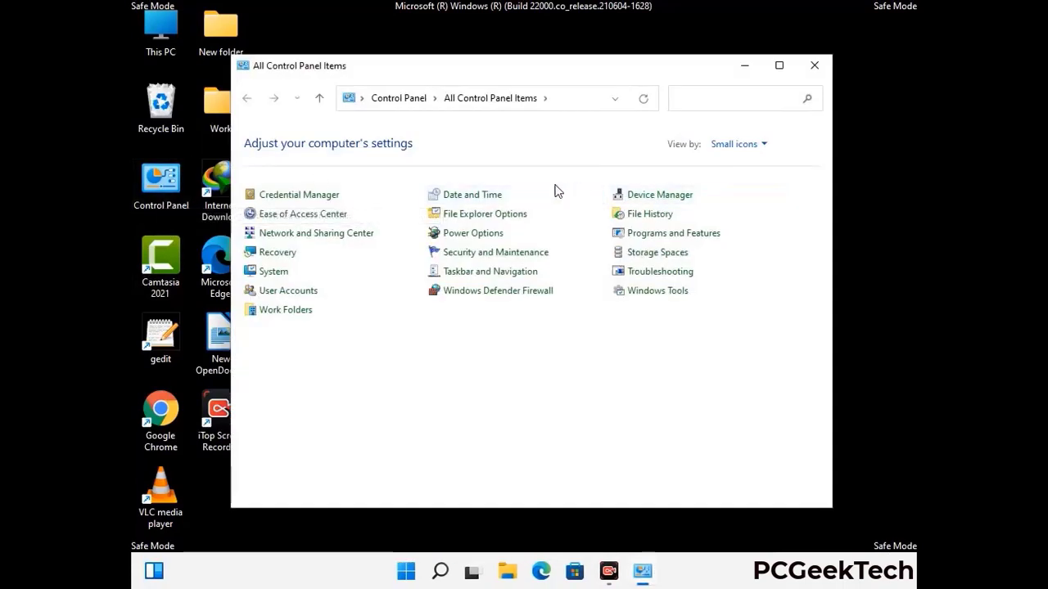
pyautogui.click(506, 214)
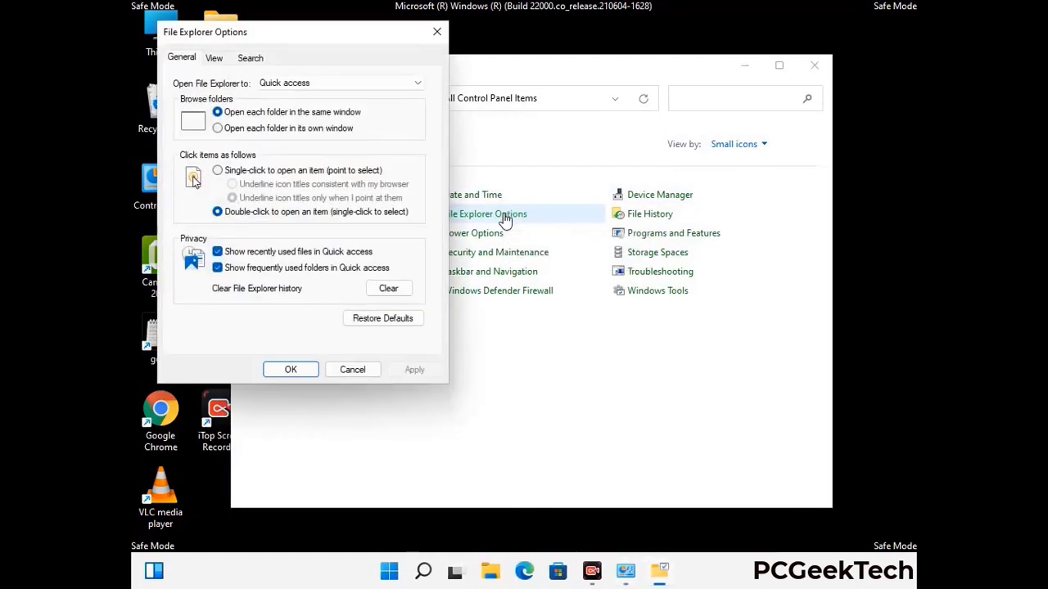
pyautogui.click(215, 59)
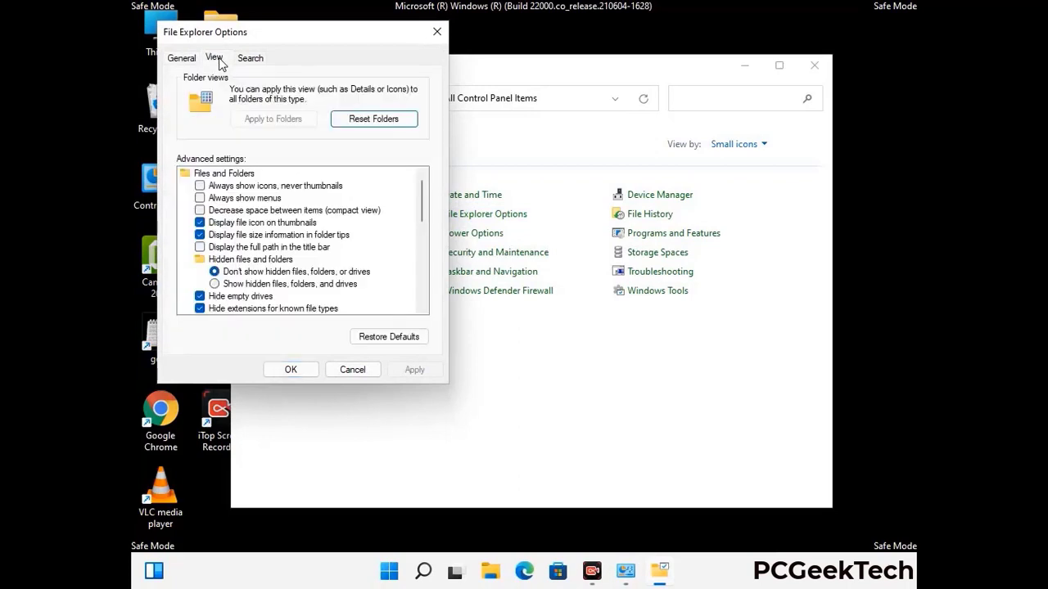
pyautogui.click(215, 284)
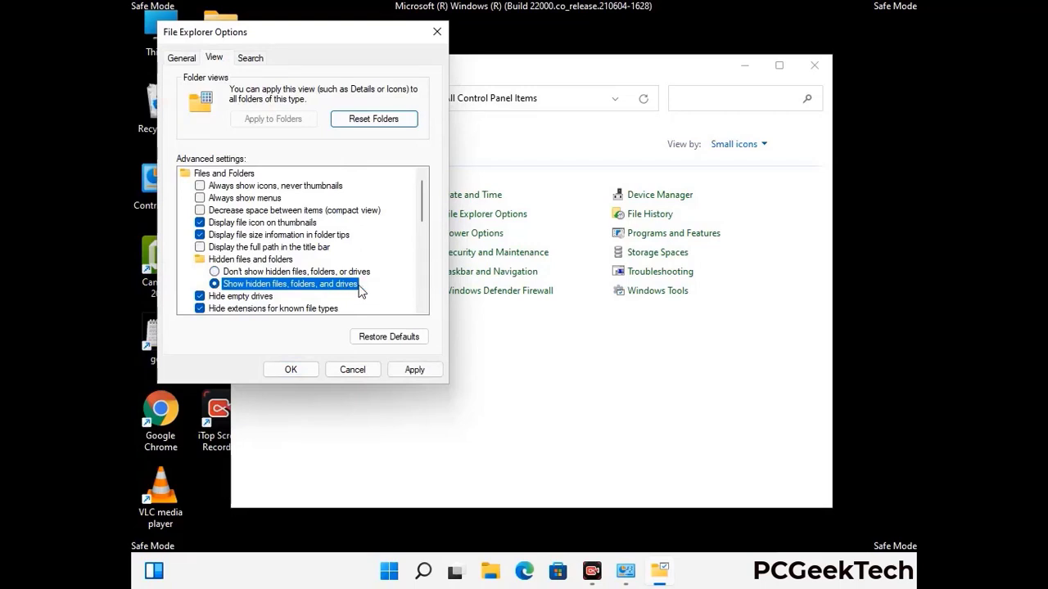
pyautogui.click(414, 371)
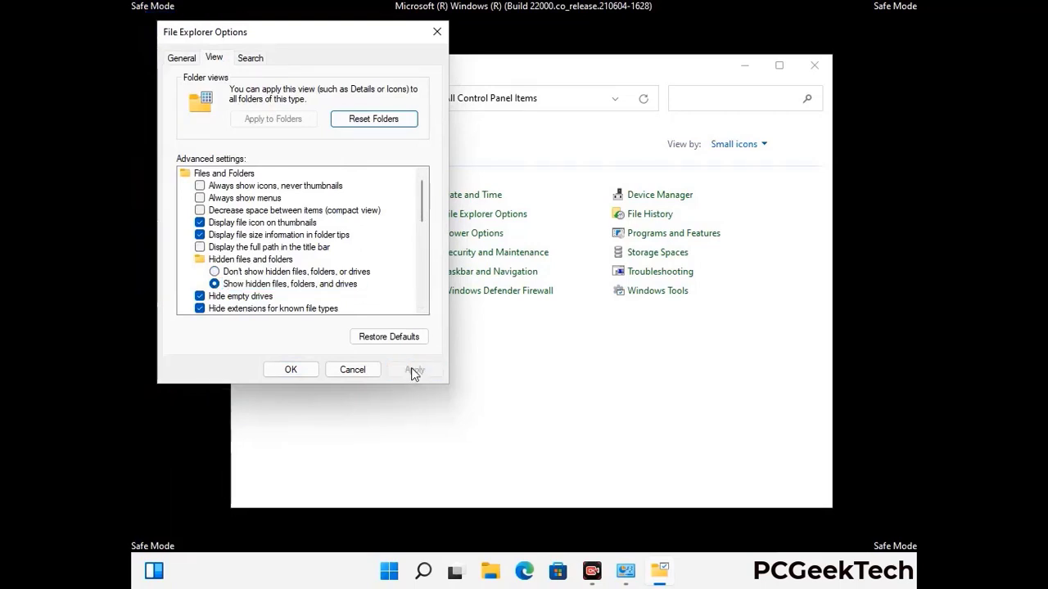
pyautogui.click(277, 371)
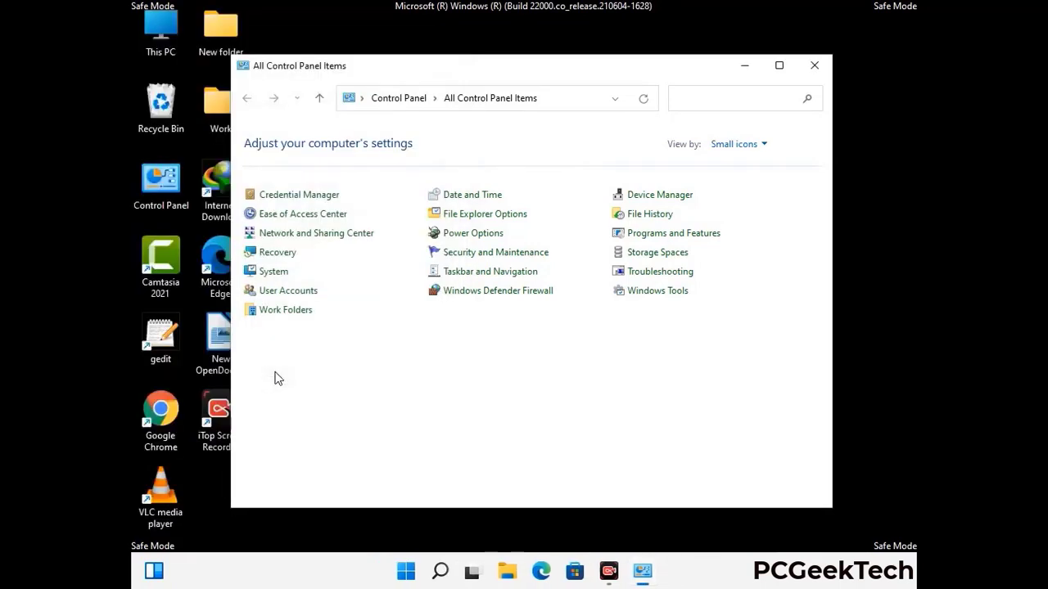
pyautogui.click(812, 67)
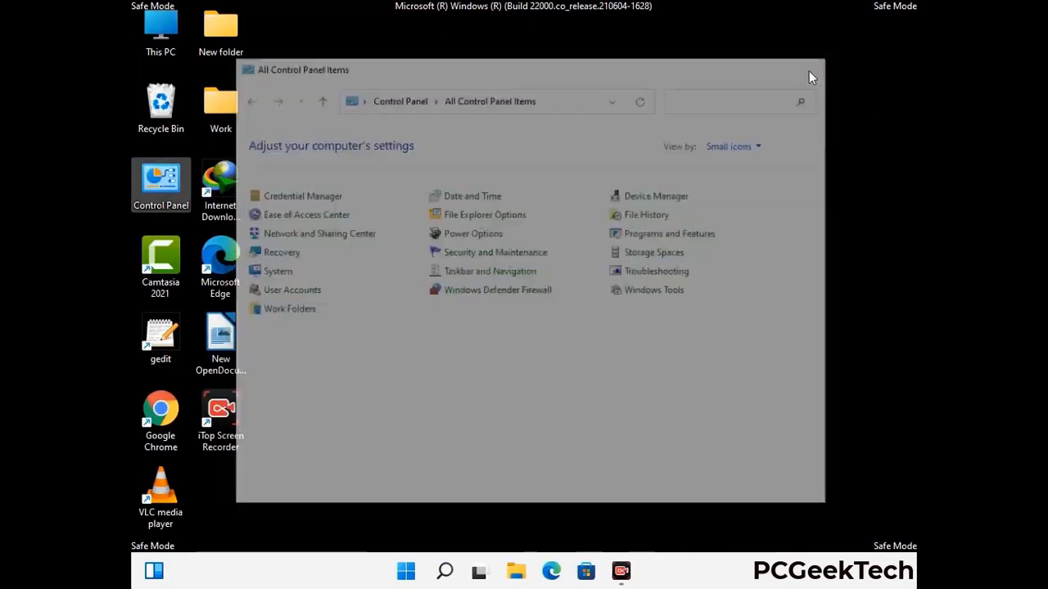
# - Open Local Disk (C:) and its Windows folder from This PC
pyautogui.doubleClick(156, 51)
pyautogui.click(458, 357)
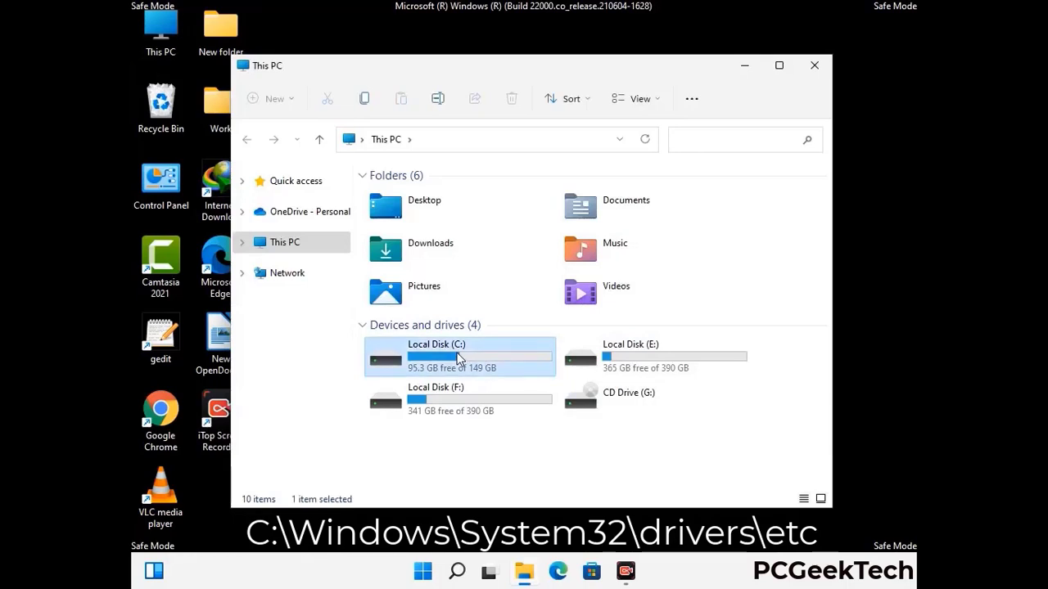
pyautogui.doubleClick(458, 357)
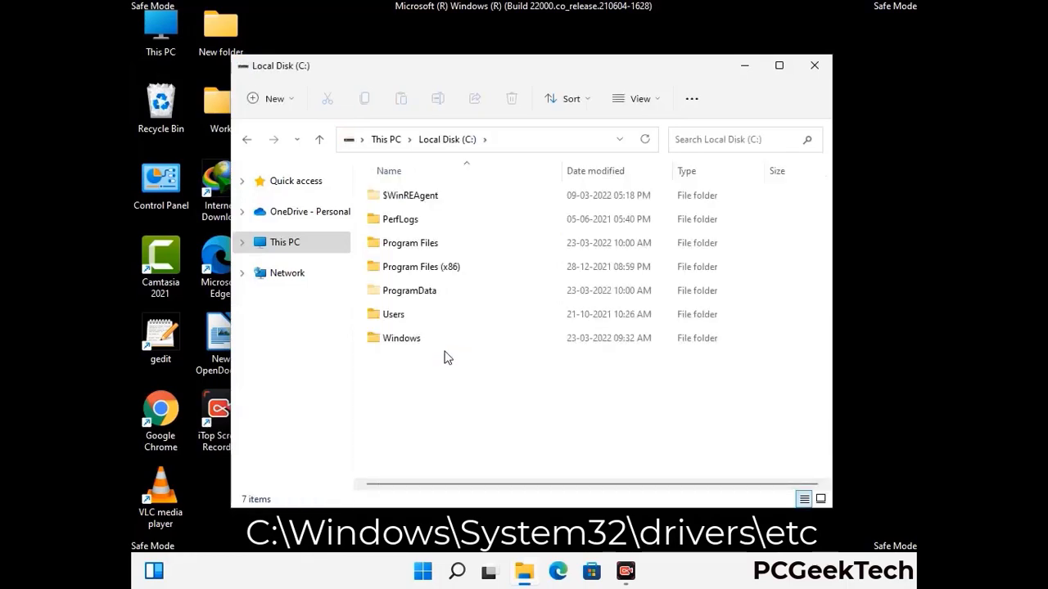
pyautogui.doubleClick(397, 338)
# - Go into System32 > drivers > etc and open the hosts file
pyautogui.scroll(-6, 518, 355)
pyautogui.scroll(-10, 517, 355)
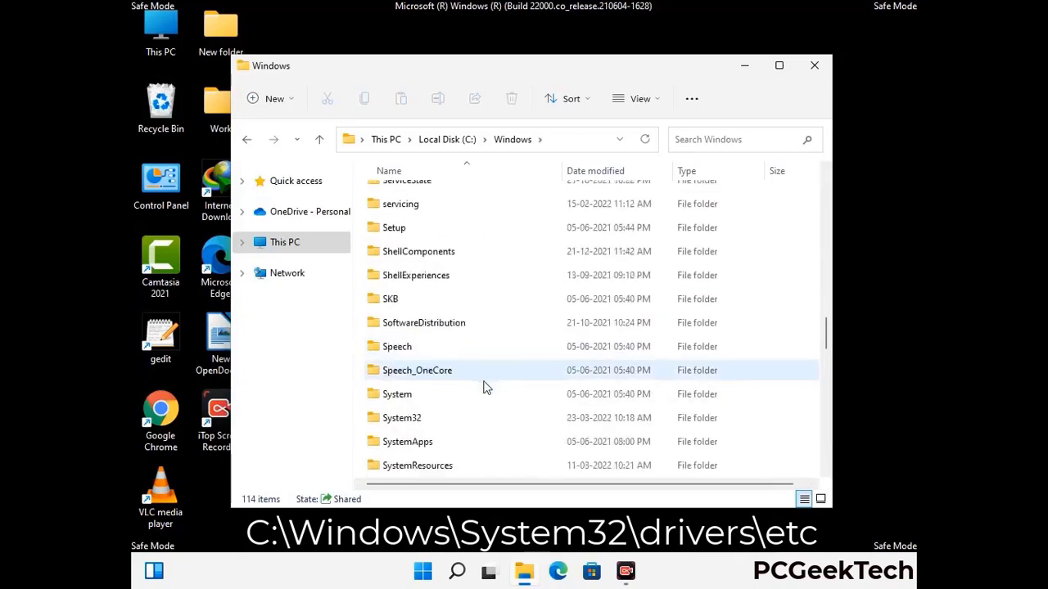
pyautogui.scroll(-1, 484, 387)
pyautogui.doubleClick(388, 346)
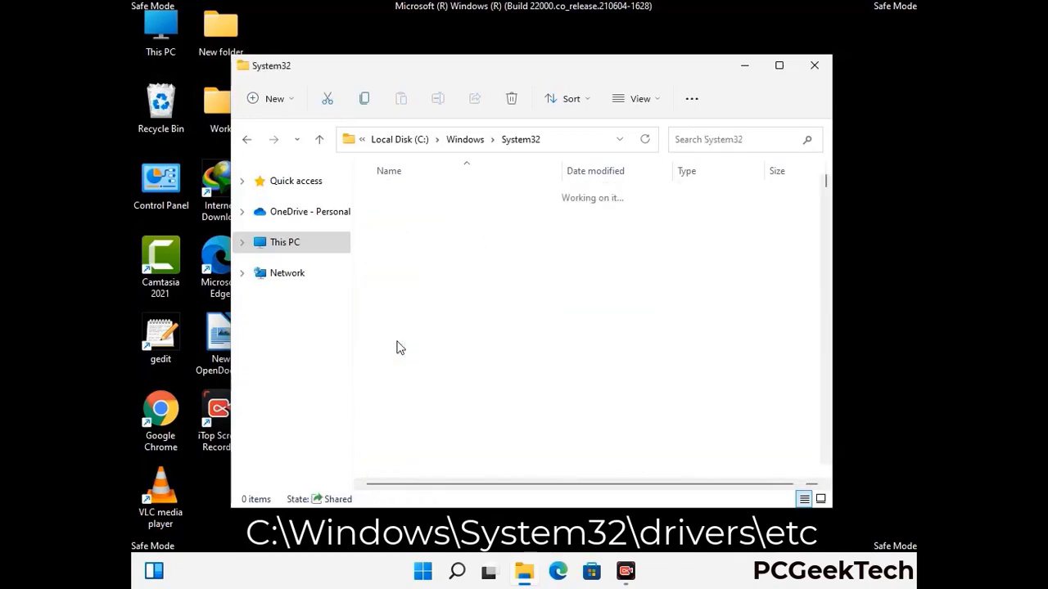
pyautogui.scroll(-5, 451, 358)
pyautogui.doubleClick(407, 450)
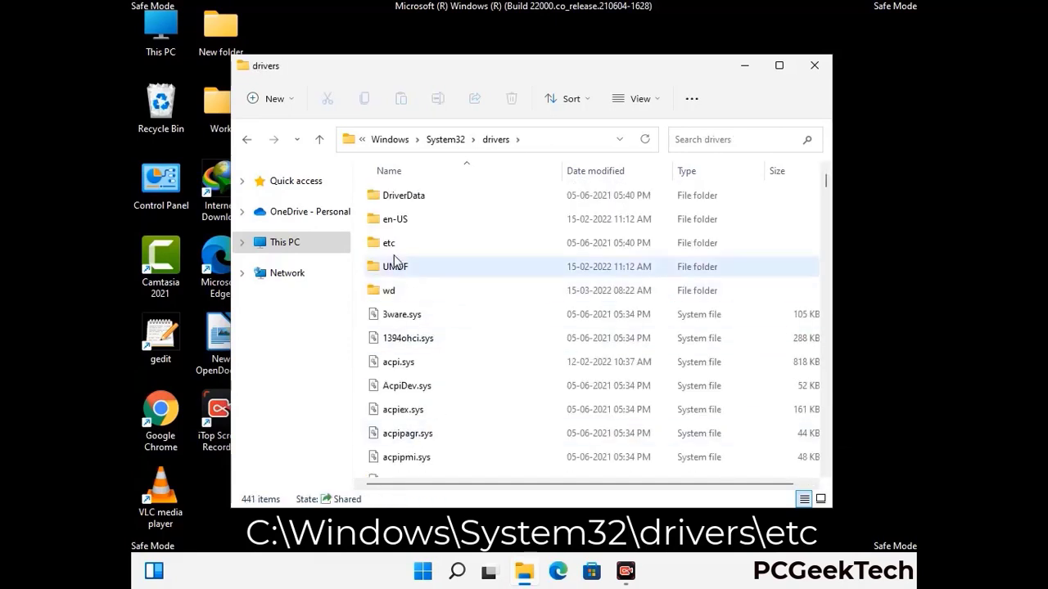
pyautogui.doubleClick(391, 244)
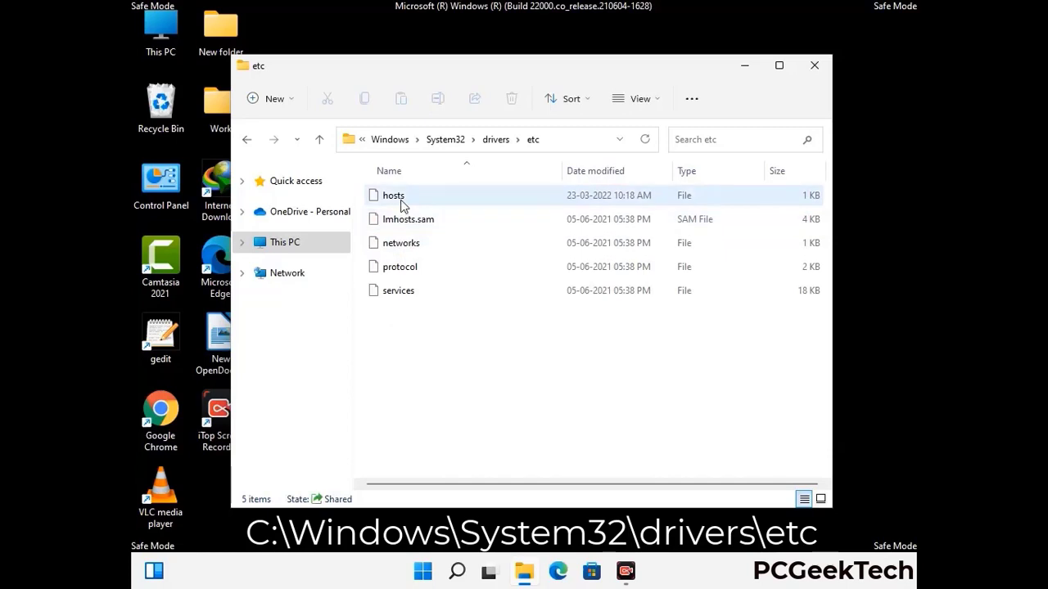
pyautogui.click(401, 200)
pyautogui.doubleClick(401, 201)
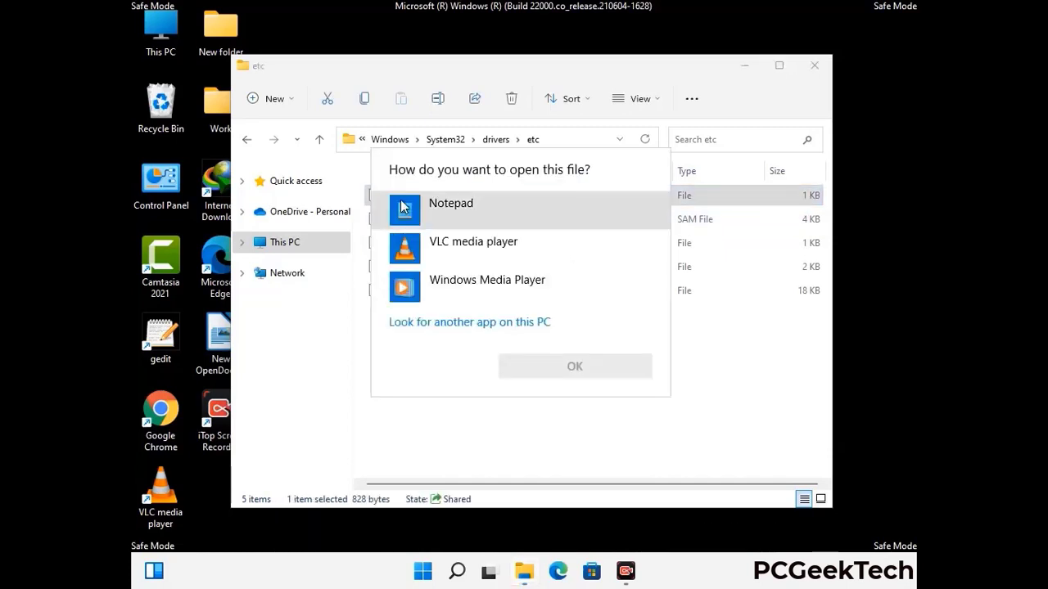
# - Open hosts in Notepad and add blank lines after the last localhost entry
pyautogui.click(465, 206)
pyautogui.click(581, 368)
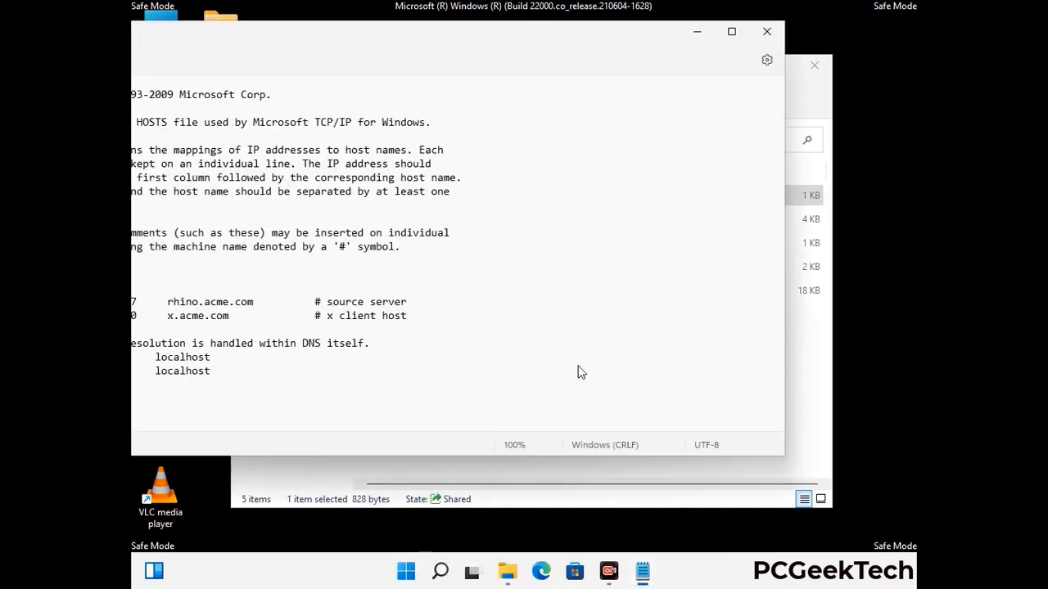
pyautogui.moveTo(394, 38); pyautogui.dragTo(556, 47)
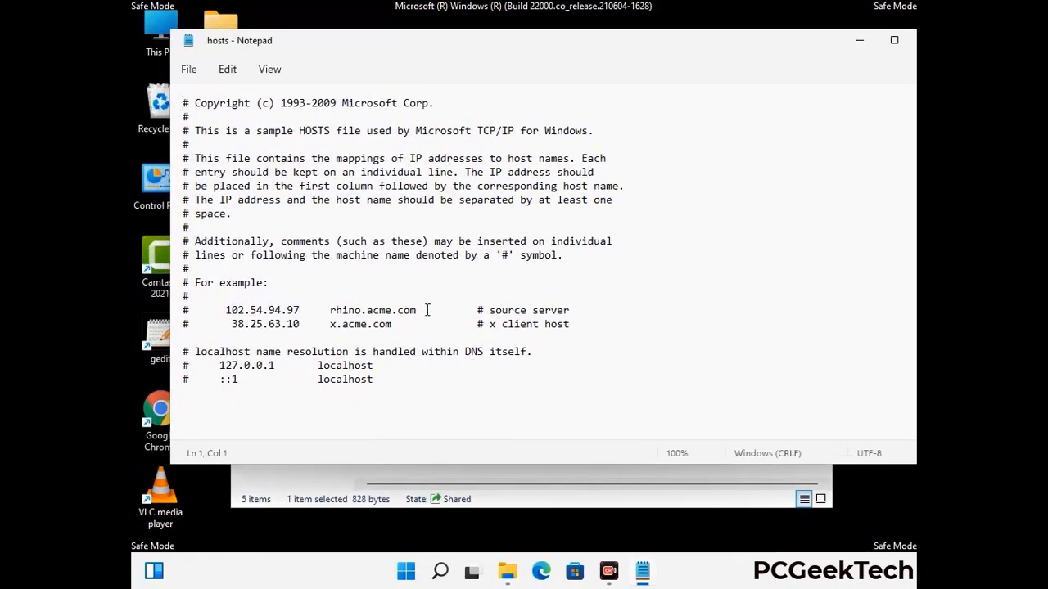
pyautogui.click(393, 382)
pyautogui.press('Return')
pyautogui.press('Return')
# - Save the hosts file, then close Notepad and the etc folder window
pyautogui.scroll(-1, 220, 227)
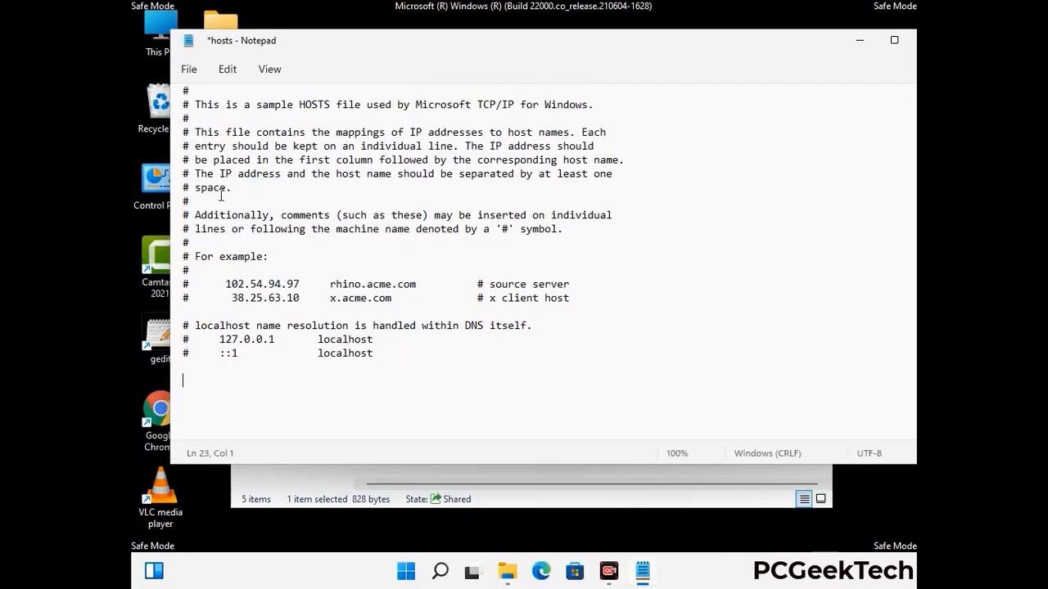
pyautogui.click(189, 69)
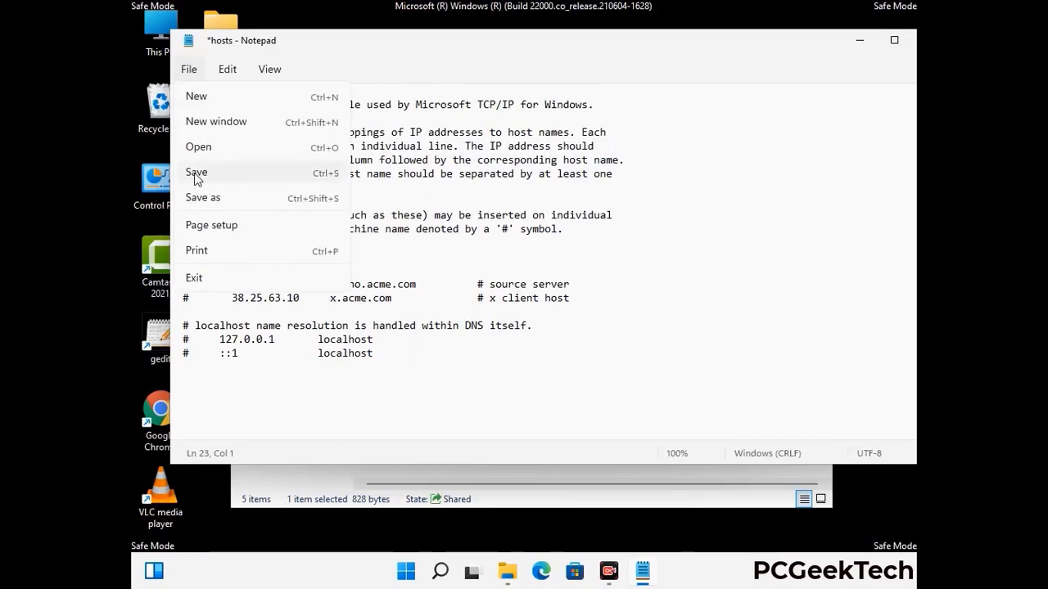
pyautogui.click(197, 173)
pyautogui.moveTo(789, 32); pyautogui.dragTo(664, 37)
pyautogui.click(806, 39)
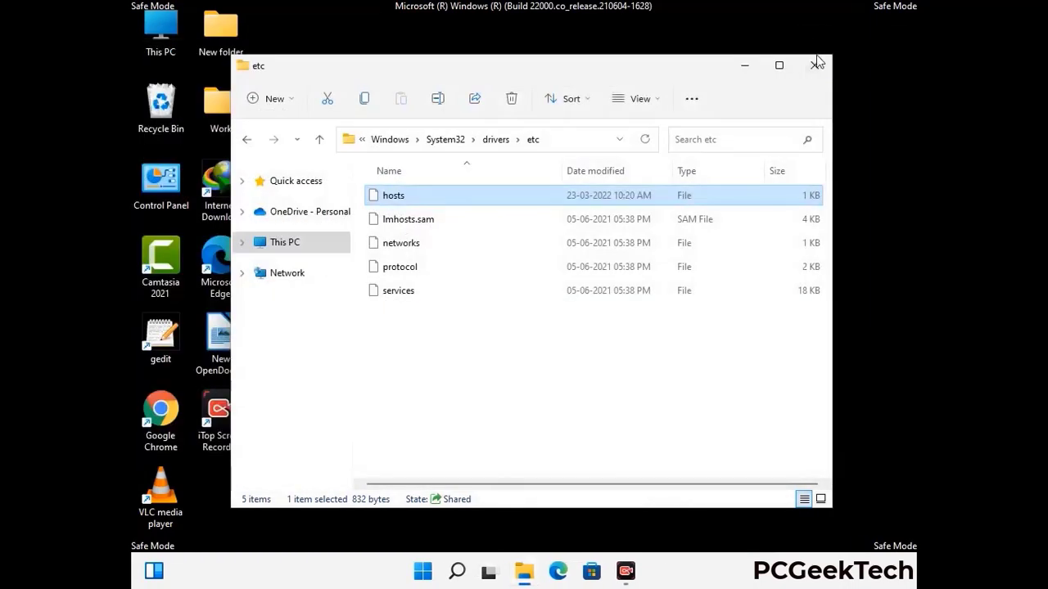
pyautogui.click(816, 65)
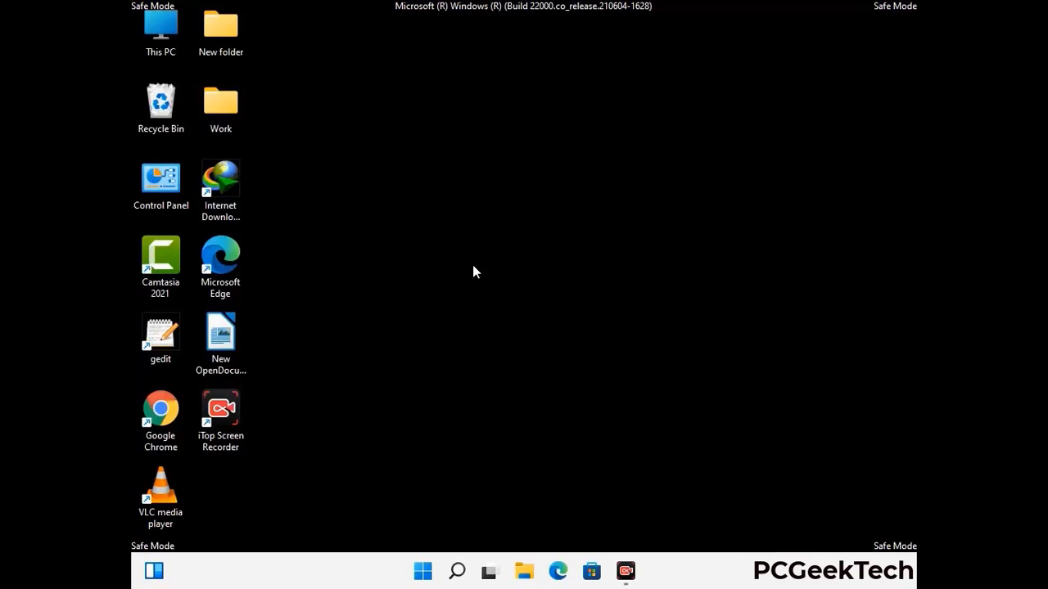
# - Run %appdata% to open the AppData\Roaming folder in File Explorer
pyautogui.press('super+r')
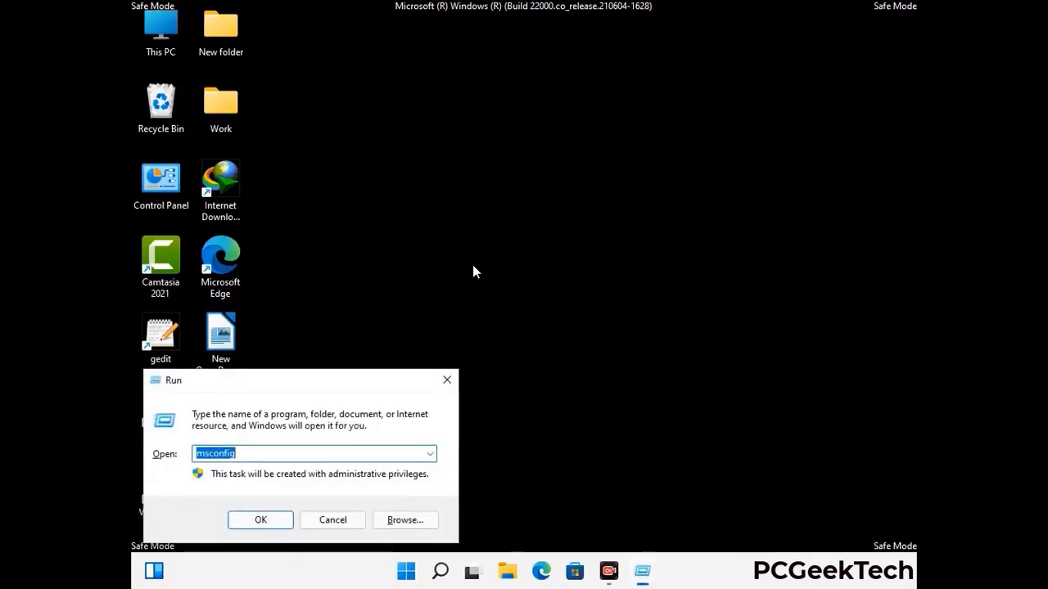
pyautogui.moveTo(299, 377); pyautogui.dragTo(487, 161)
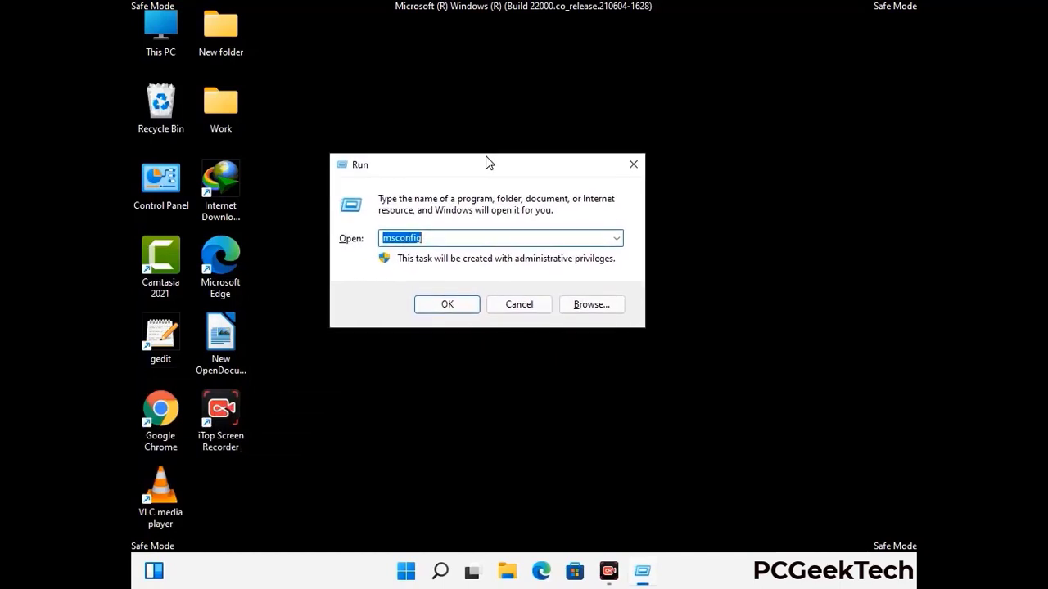
pyautogui.write('%')
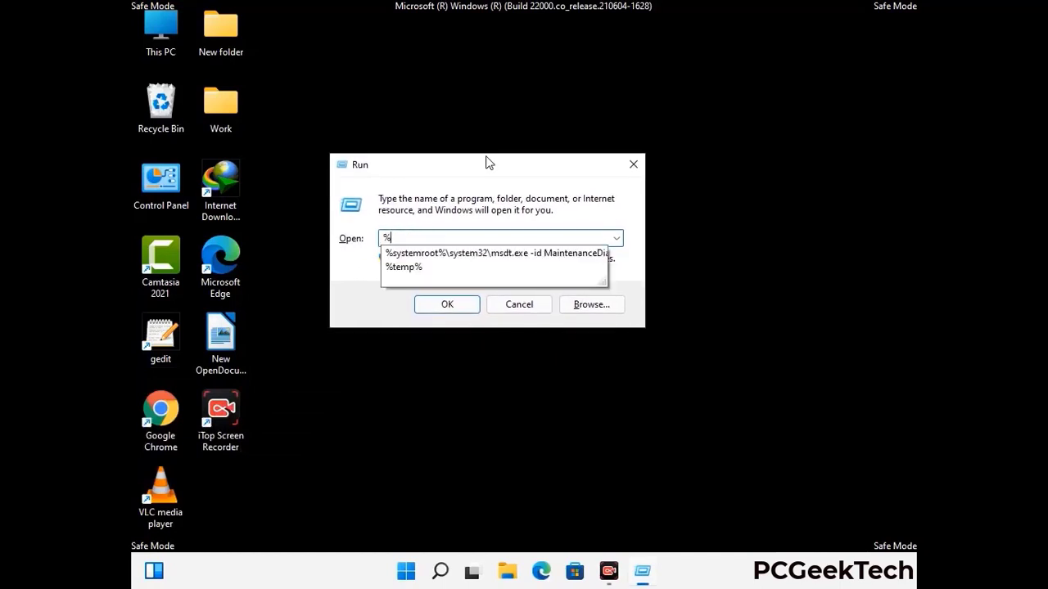
pyautogui.write('a')
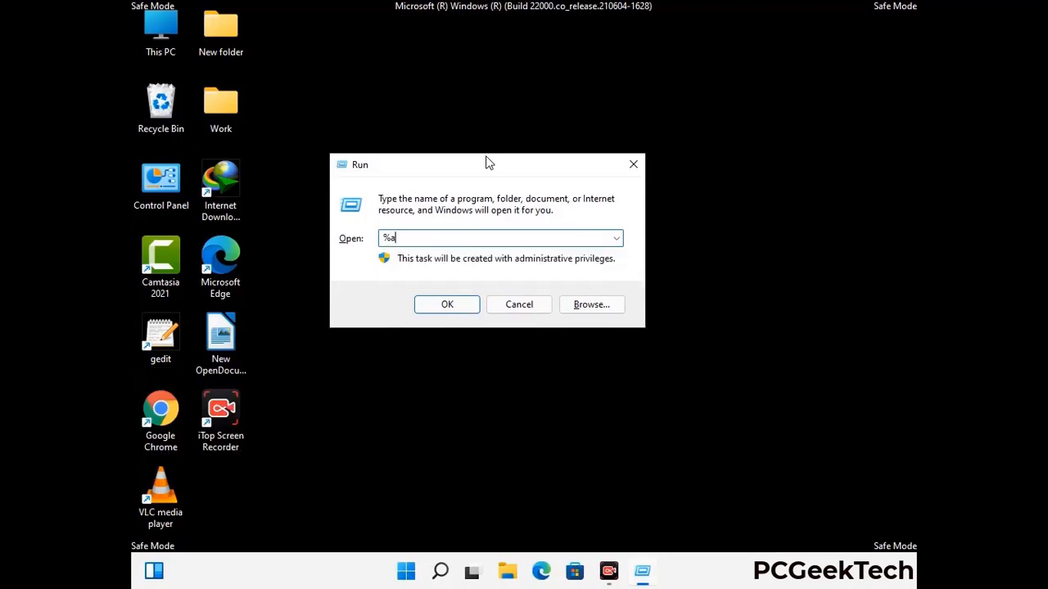
pyautogui.write('ppdata%')
pyautogui.press('Return')
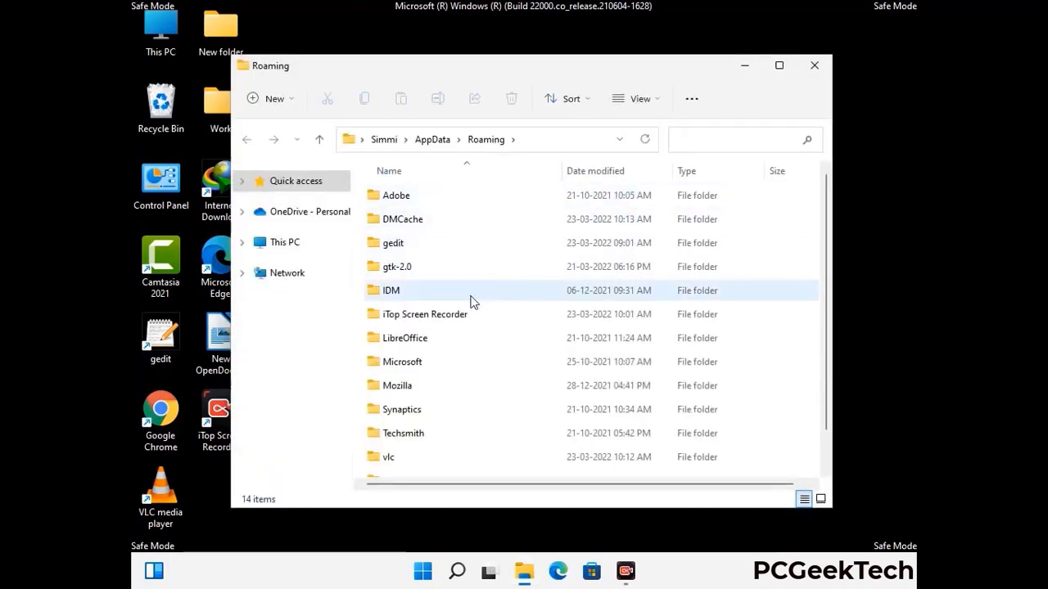
# - Delete the Zoom folder from AppData\Roaming and close the window
pyautogui.scroll(-1, 489, 296)
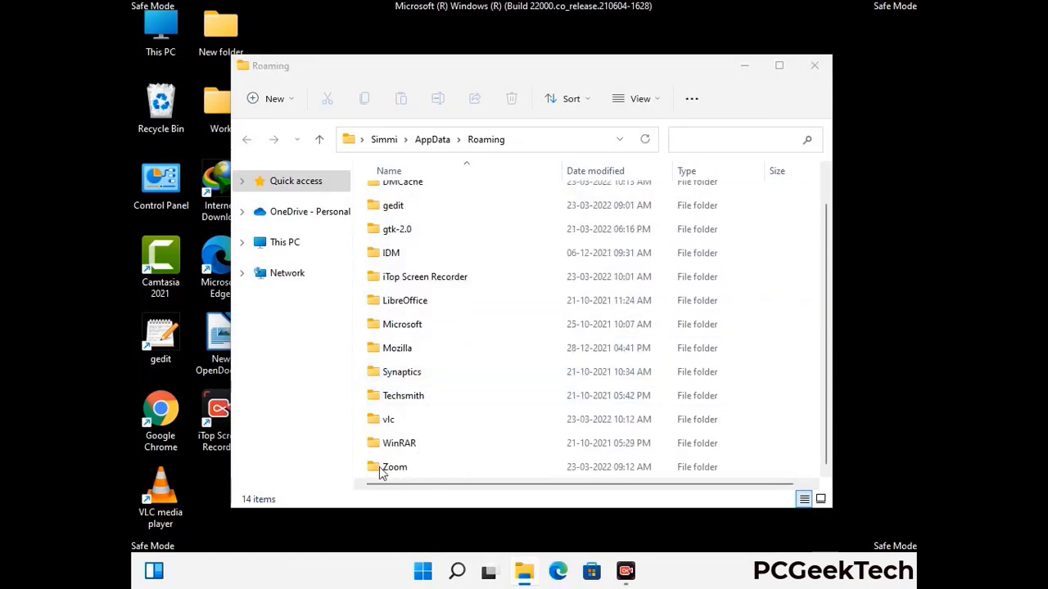
pyautogui.click(586, 463)
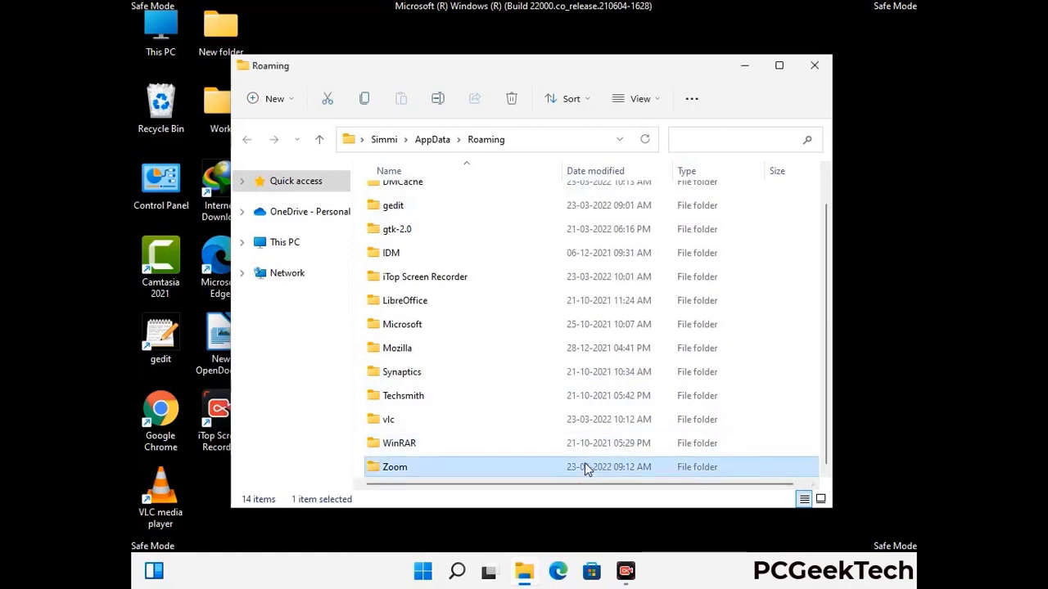
pyautogui.click(512, 99)
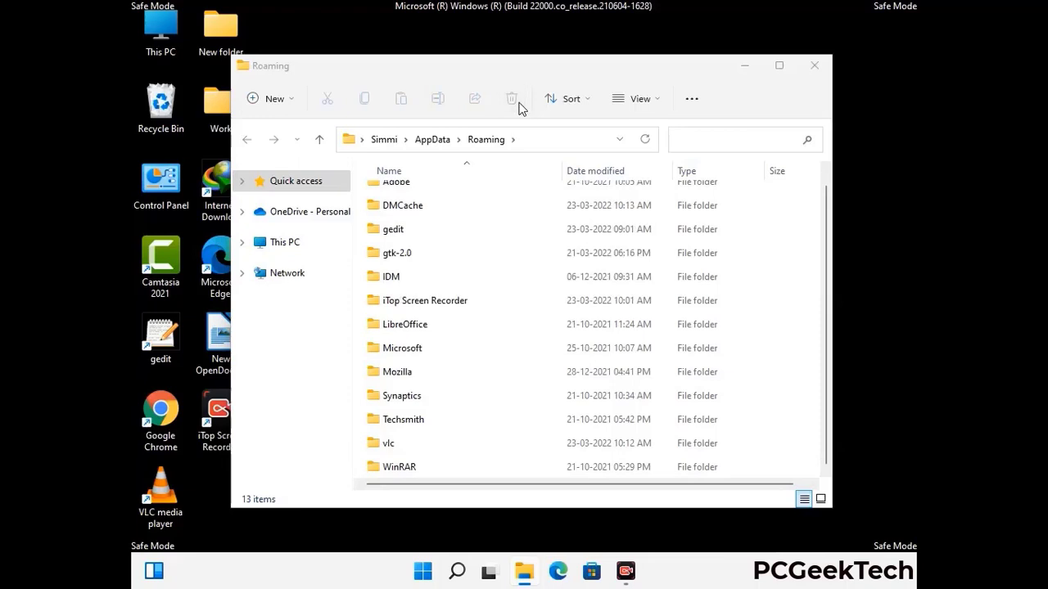
pyautogui.click(812, 69)
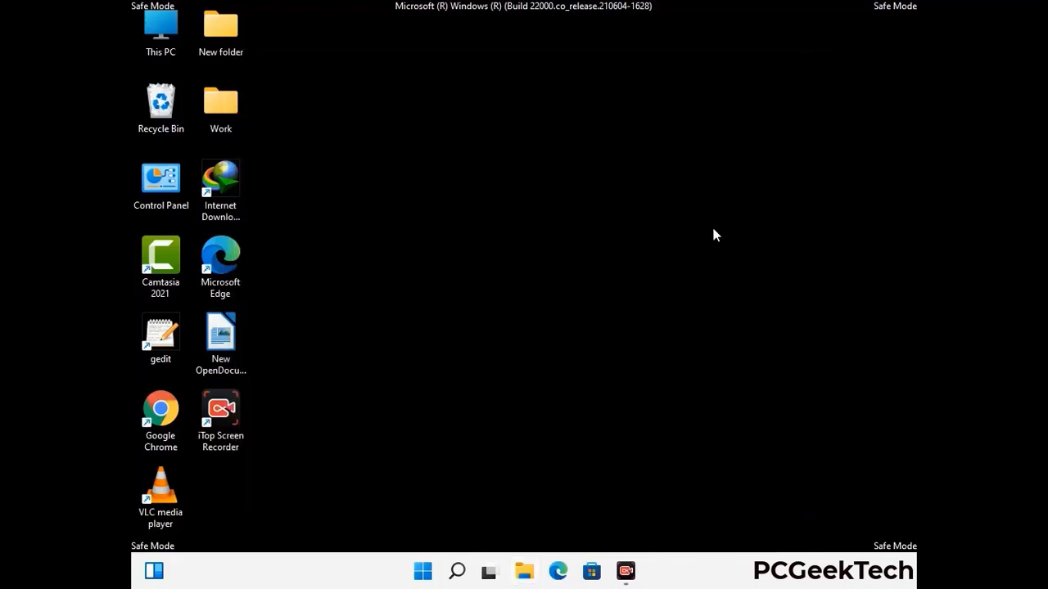
# - Run %LocalAppData% to open the AppData\Local folder
pyautogui.press('super+r')
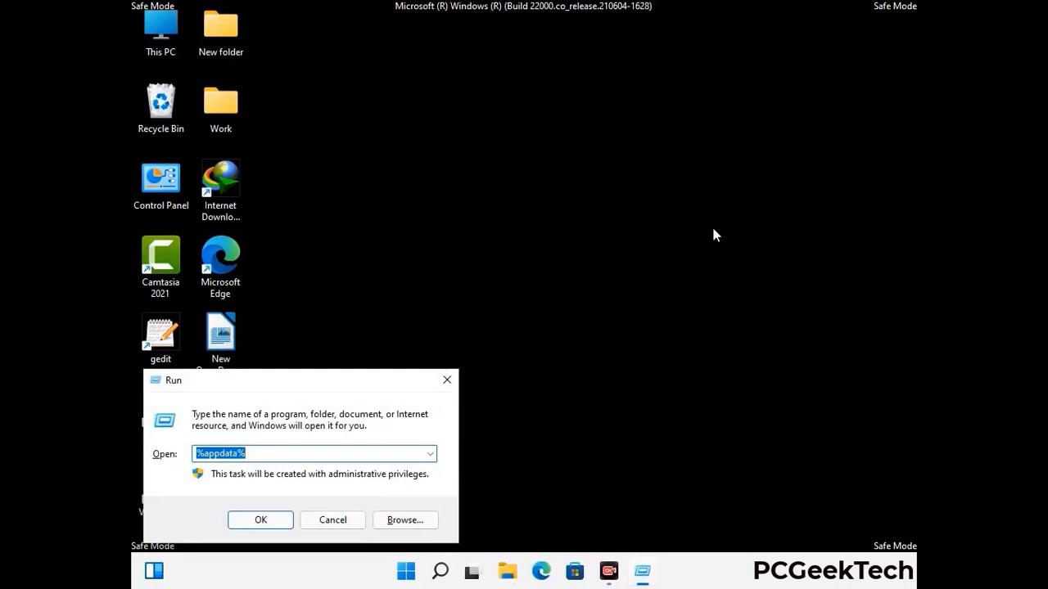
pyautogui.moveTo(327, 389); pyautogui.dragTo(550, 208)
pyautogui.write('%Loca')
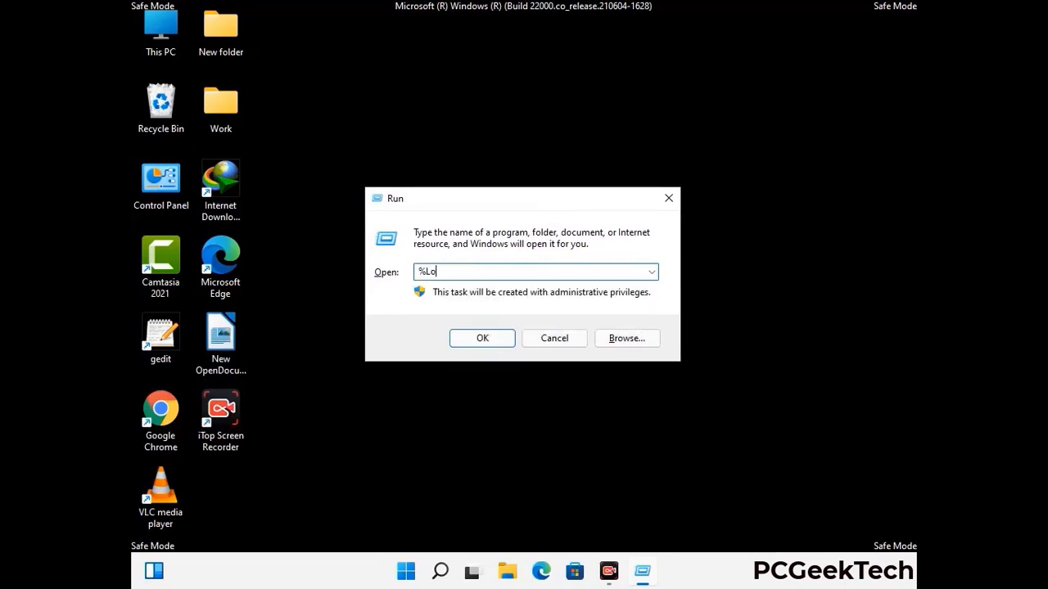
pyautogui.write('lAppData%')
pyautogui.press('Return')
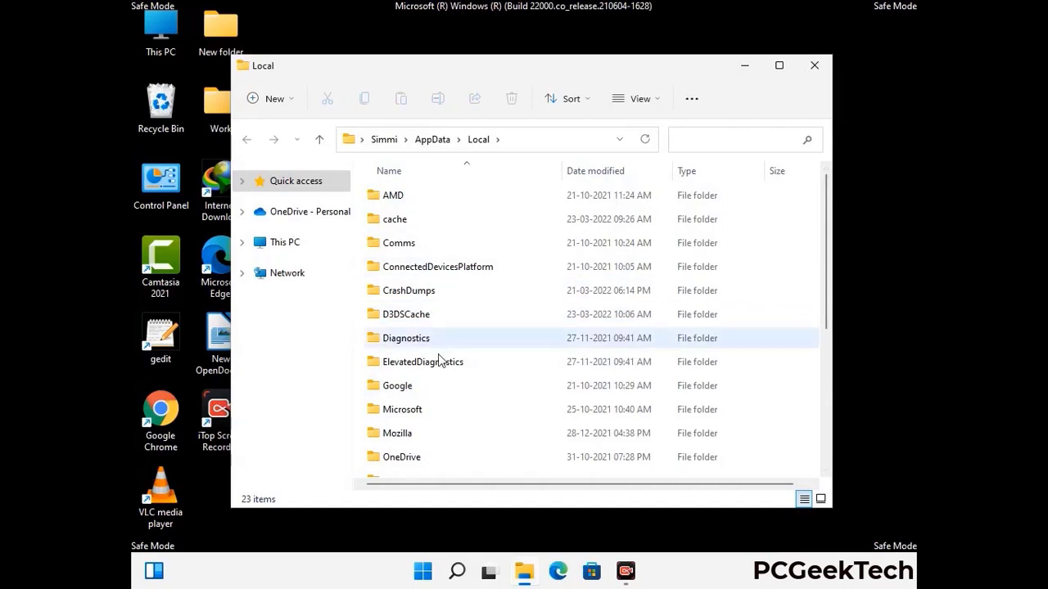
# - Delete the Mozilla folder from AppData\Local and close the window
pyautogui.scroll(-1, 439, 361)
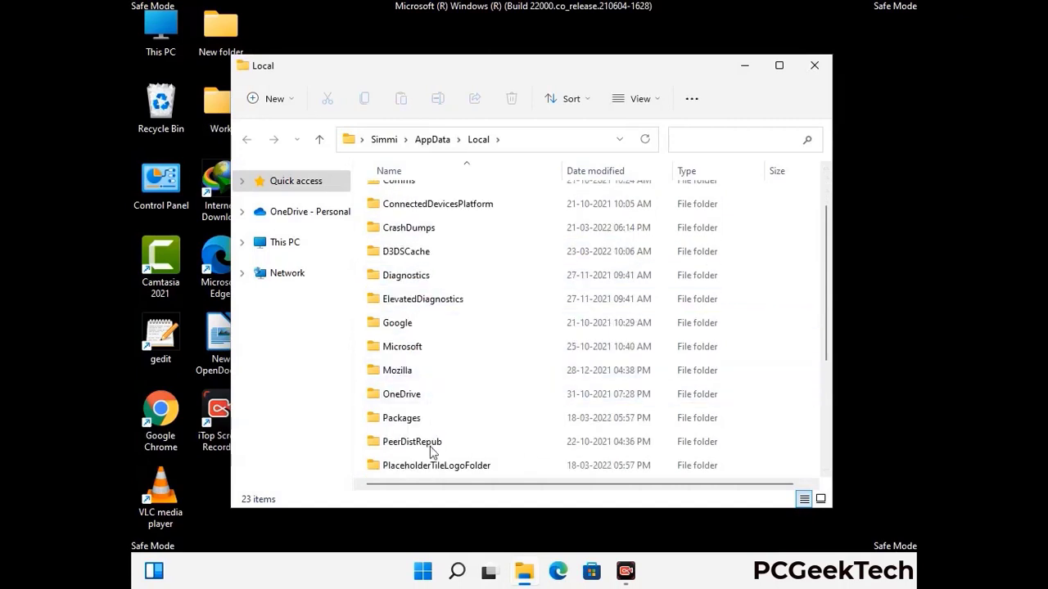
pyautogui.click(409, 375)
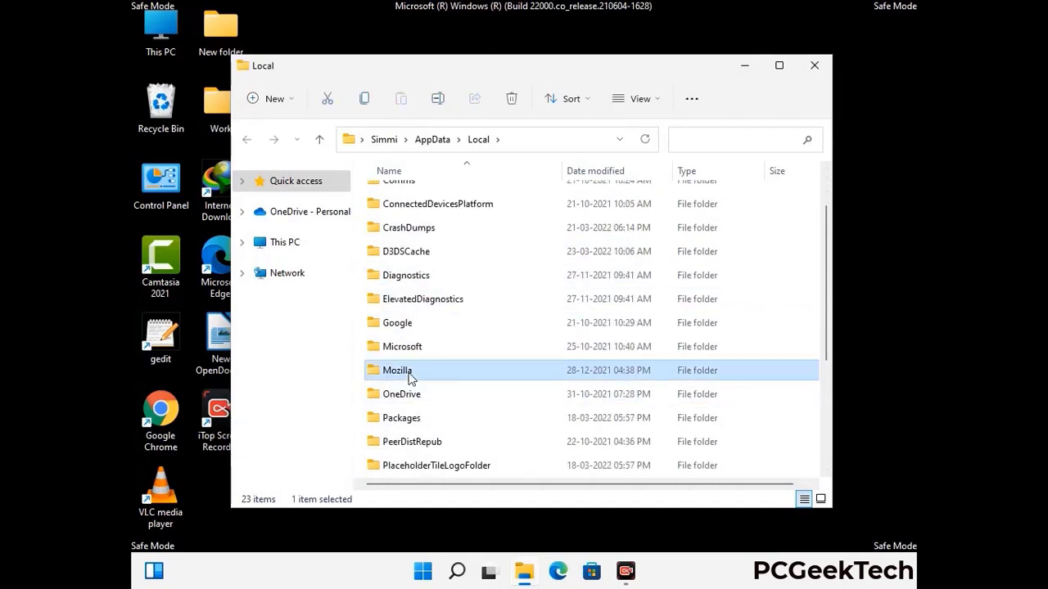
pyautogui.press('Tab')
pyautogui.click(510, 102)
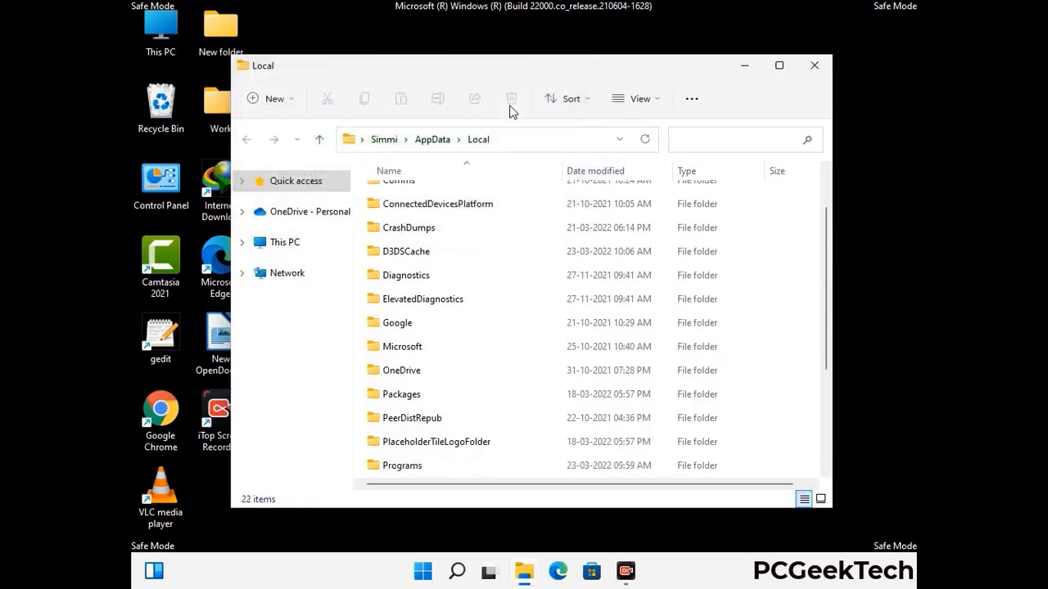
pyautogui.click(816, 70)
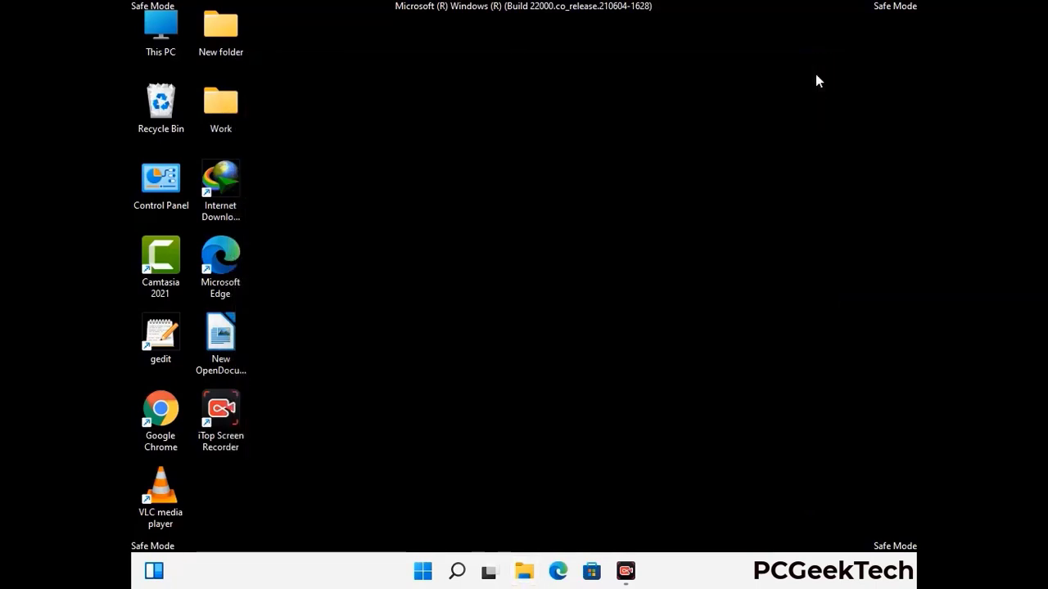
# - Run %ProgramData% to open the C:\ProgramData folder
pyautogui.press('super+r')
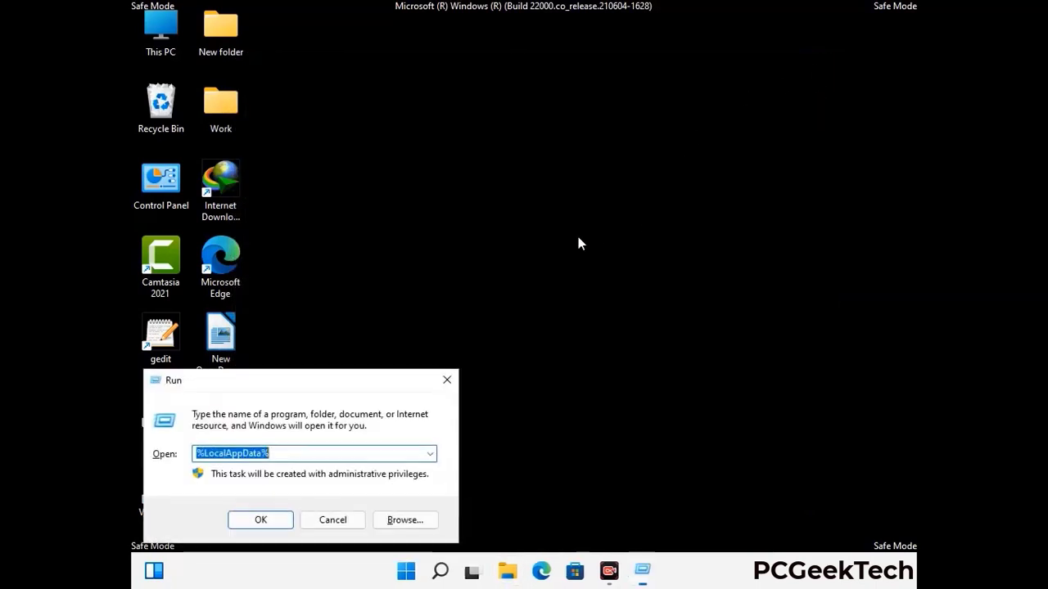
pyautogui.moveTo(291, 385); pyautogui.dragTo(478, 215)
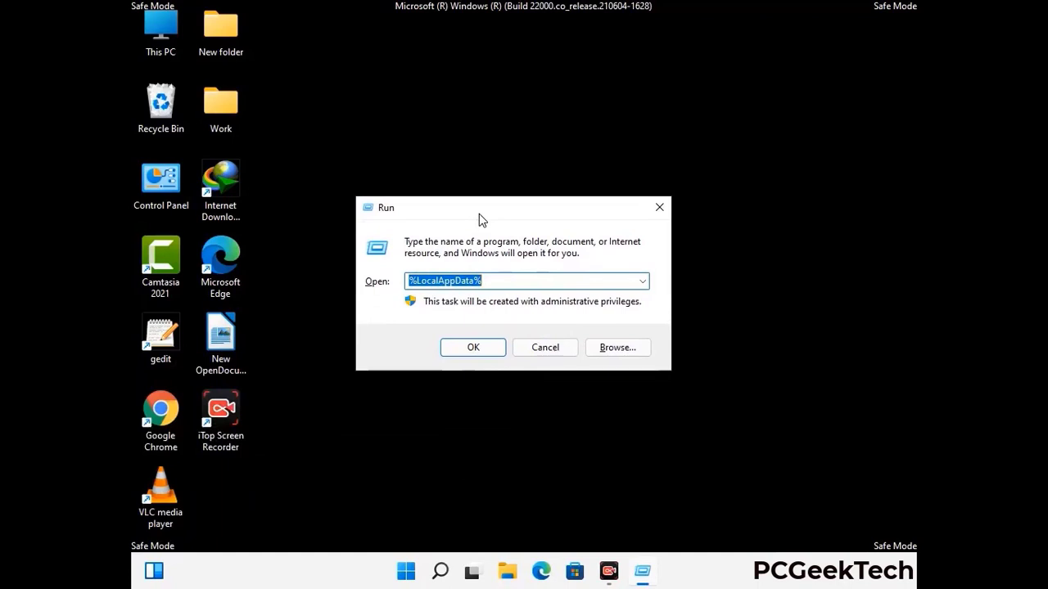
pyautogui.write('%')
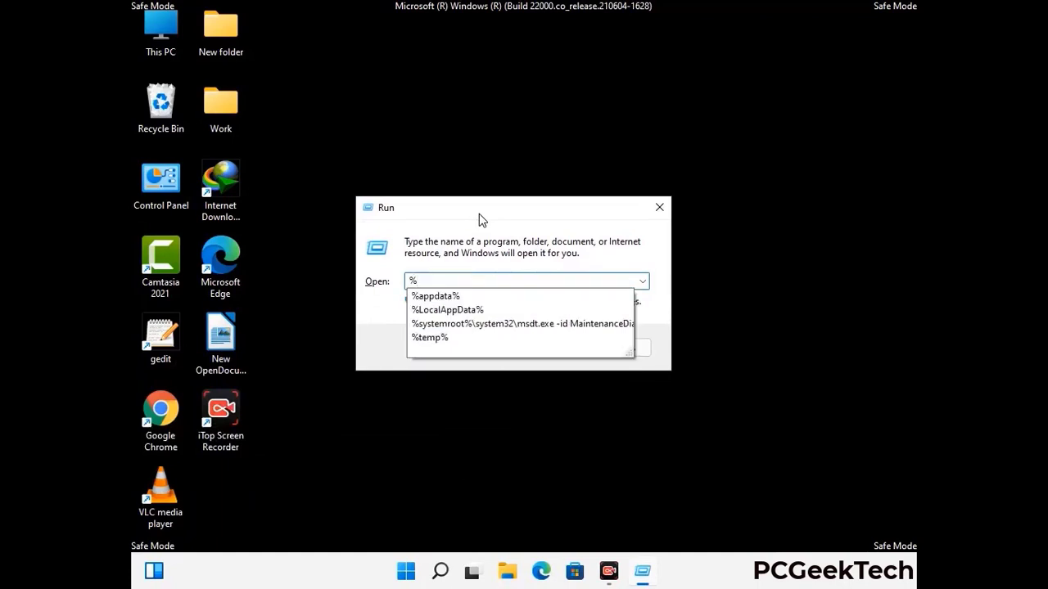
pyautogui.write('ProgramData%')
pyautogui.press('Return')
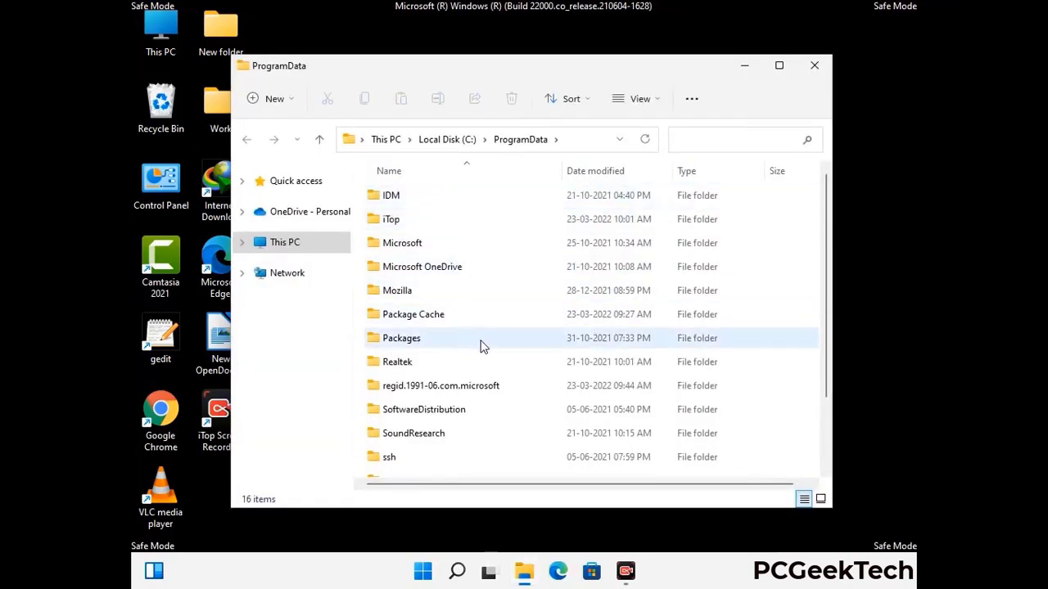
# - Delete the Mozilla folder from ProgramData and close the window
pyautogui.scroll(-2, 482, 346)
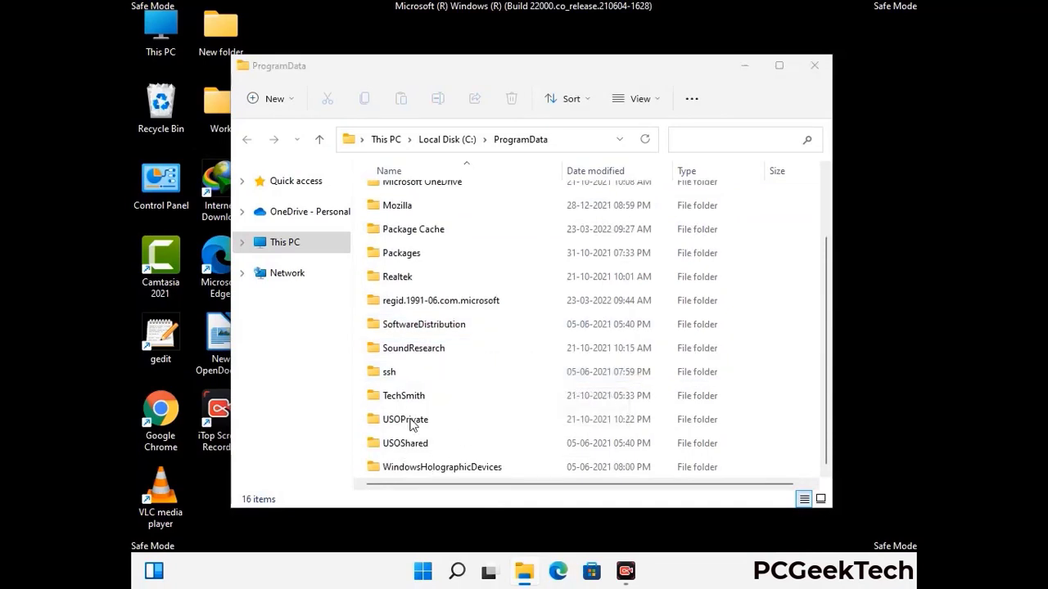
pyautogui.click(411, 205)
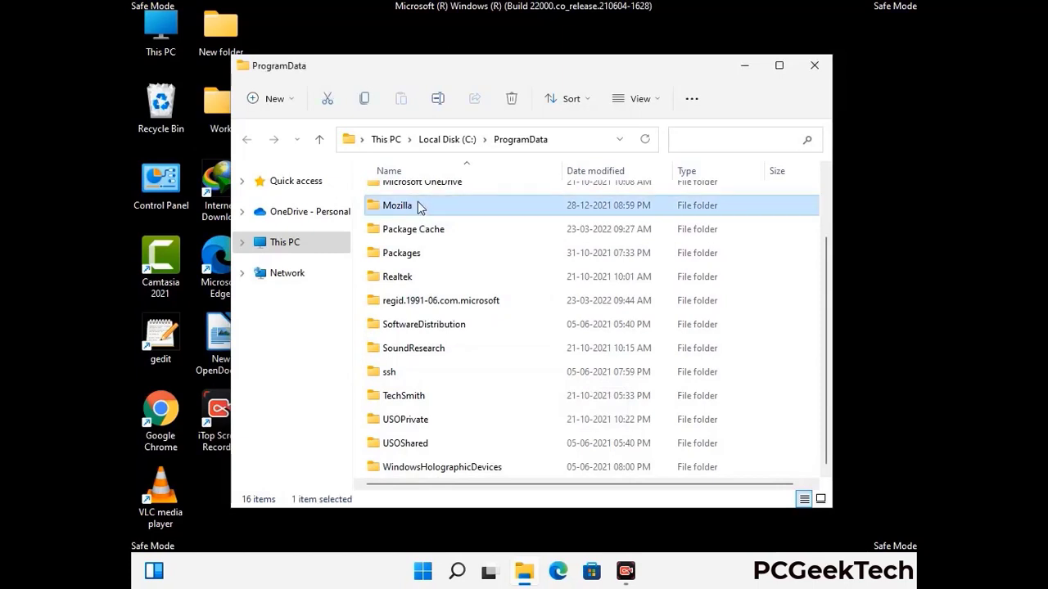
pyautogui.click(513, 99)
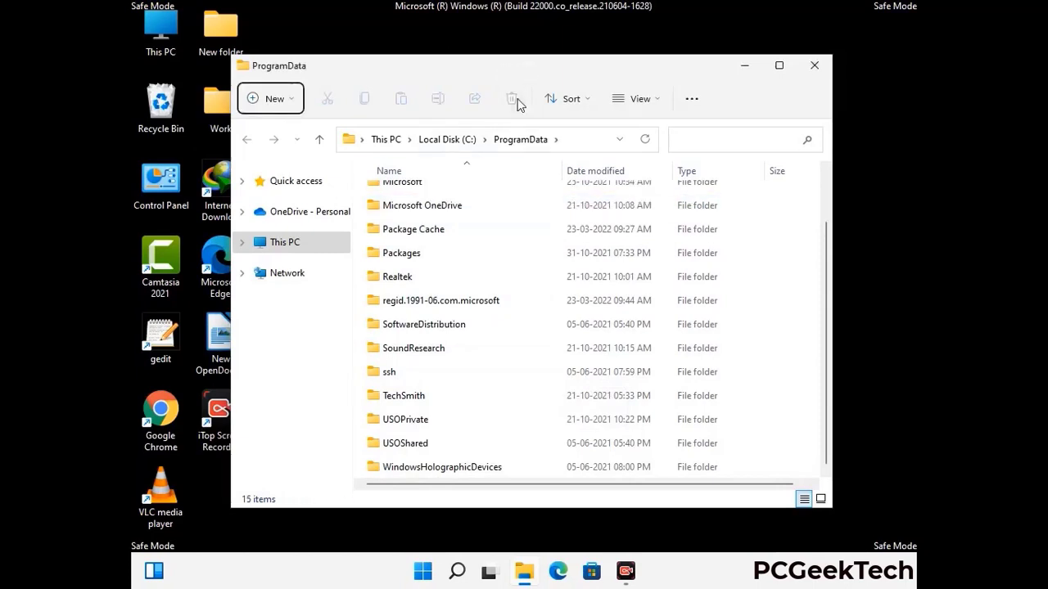
pyautogui.scroll(1, 573, 291)
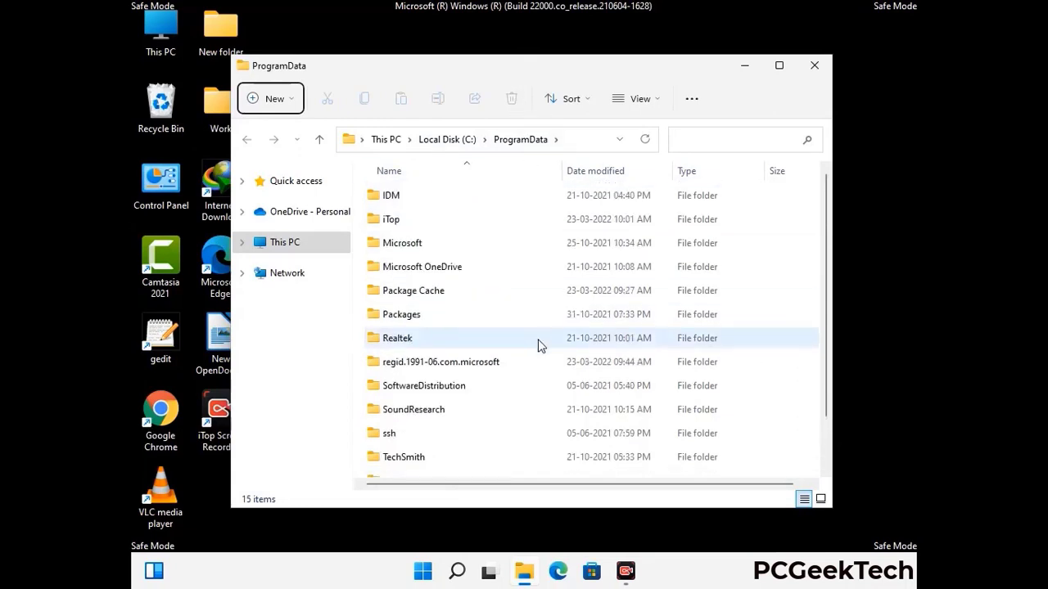
pyautogui.click(821, 67)
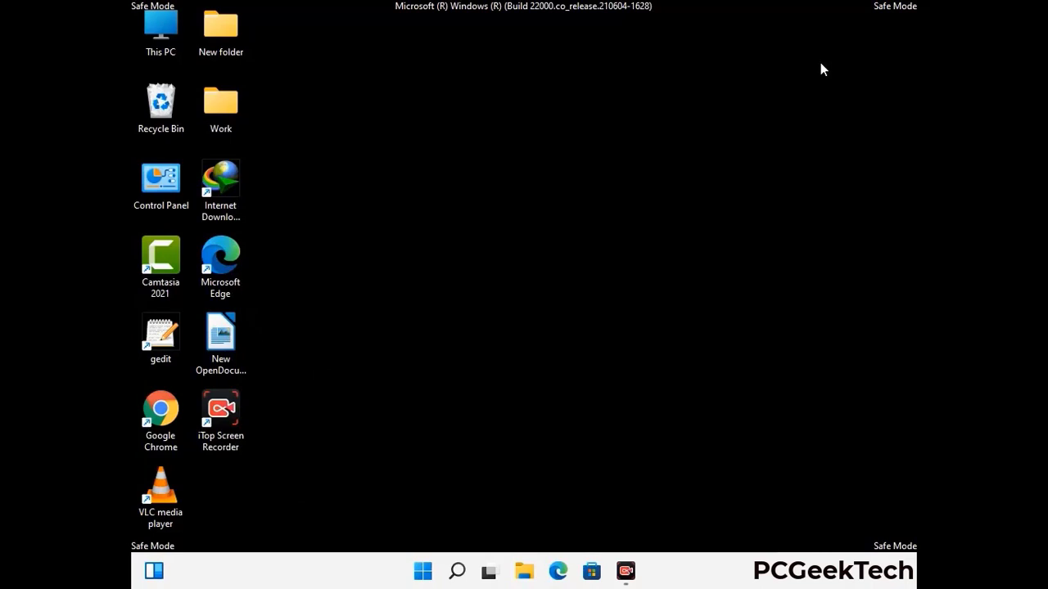
pyautogui.press('super+r')
pyautogui.moveTo(344, 379); pyautogui.dragTo(546, 213)
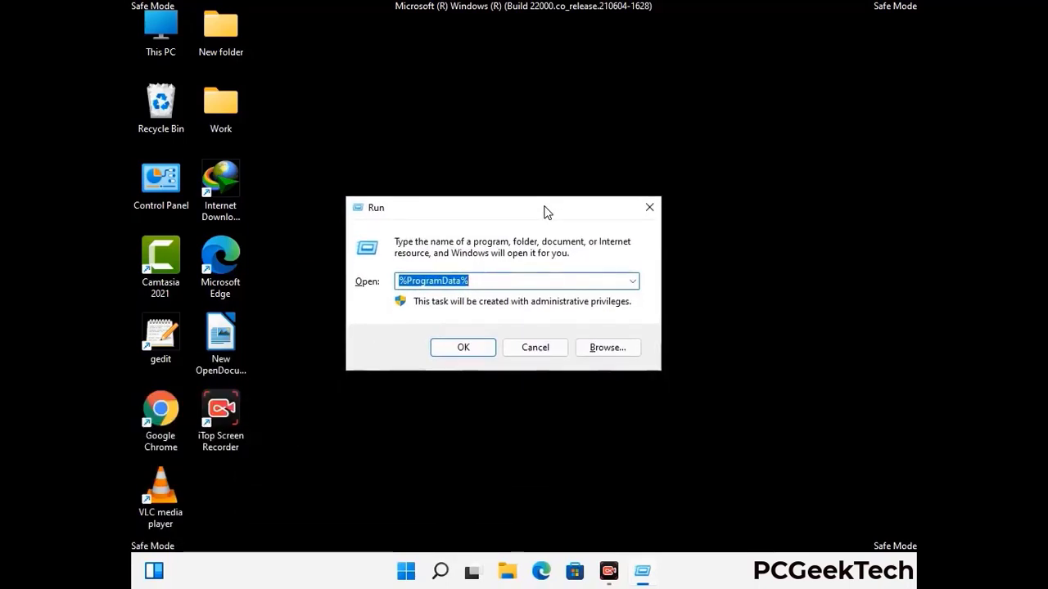
pyautogui.write('%WinDir%')
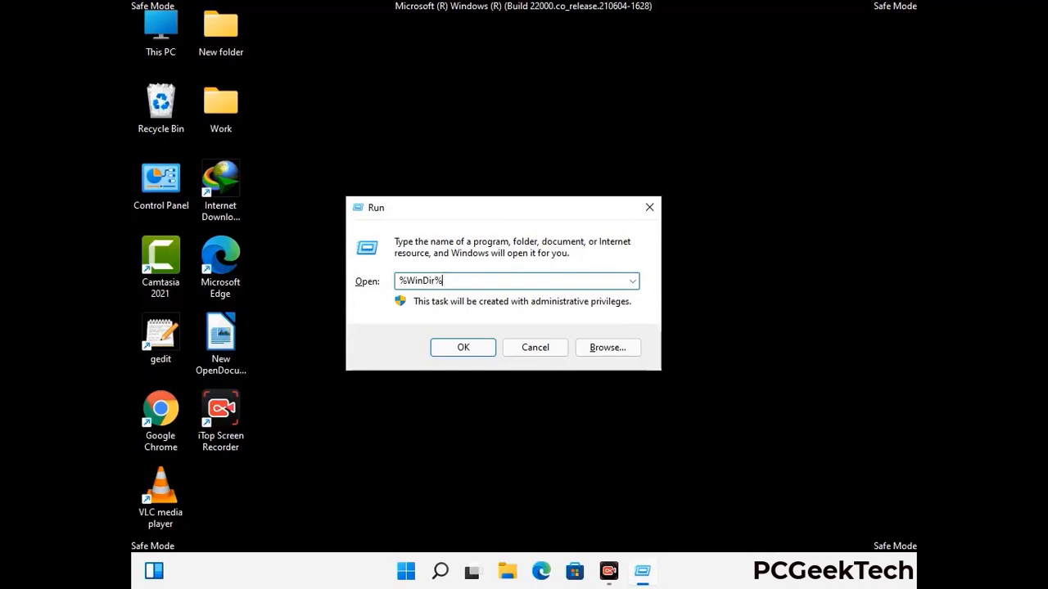
pyautogui.press('Return')
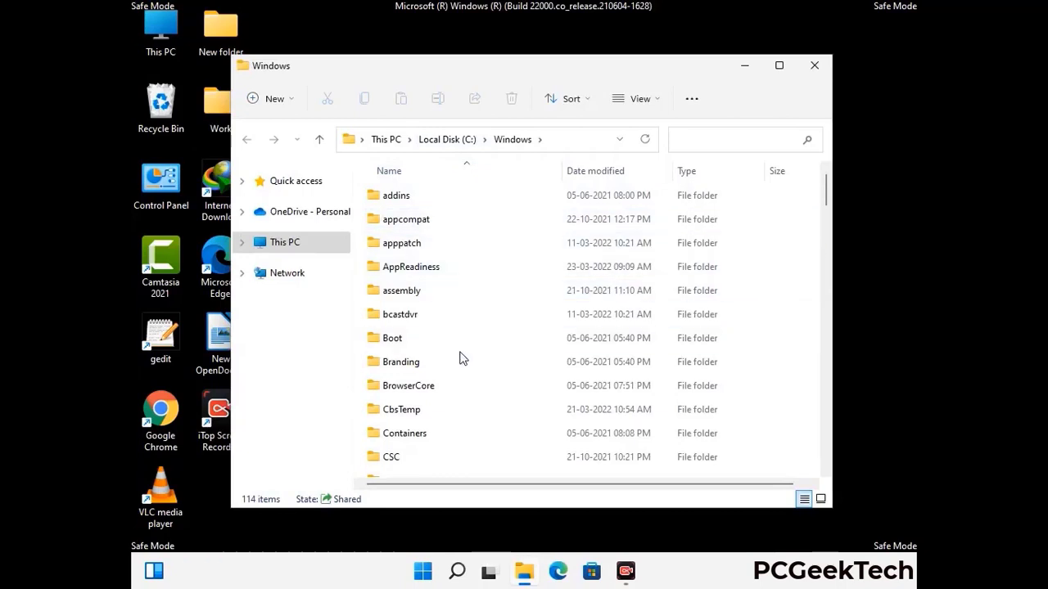
pyautogui.scroll(-2, 462, 362)
pyautogui.scroll(-1, 462, 364)
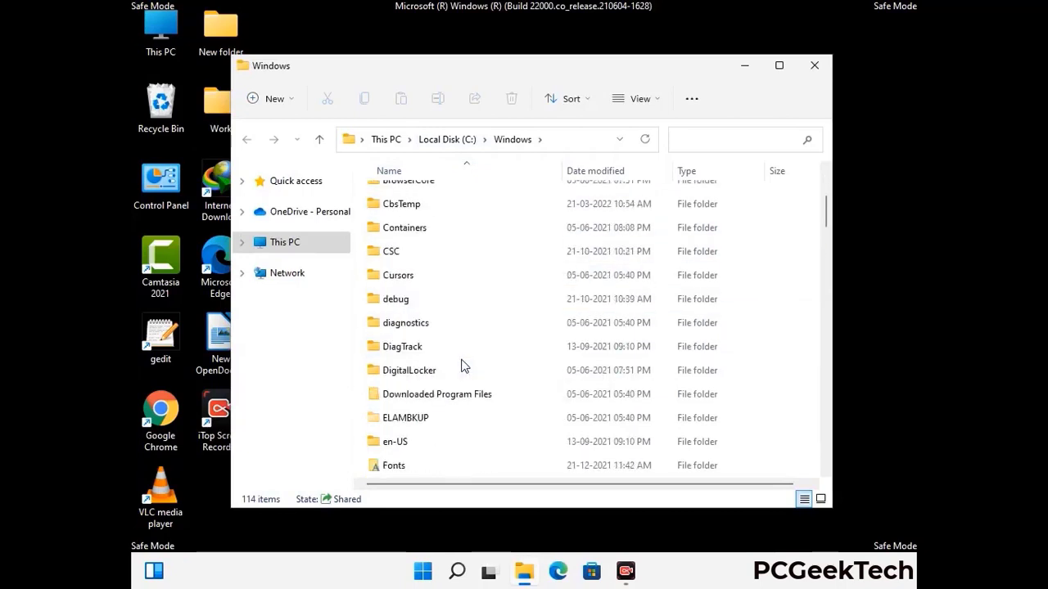
pyautogui.scroll(-1, 462, 366)
pyautogui.scroll(-4, 462, 367)
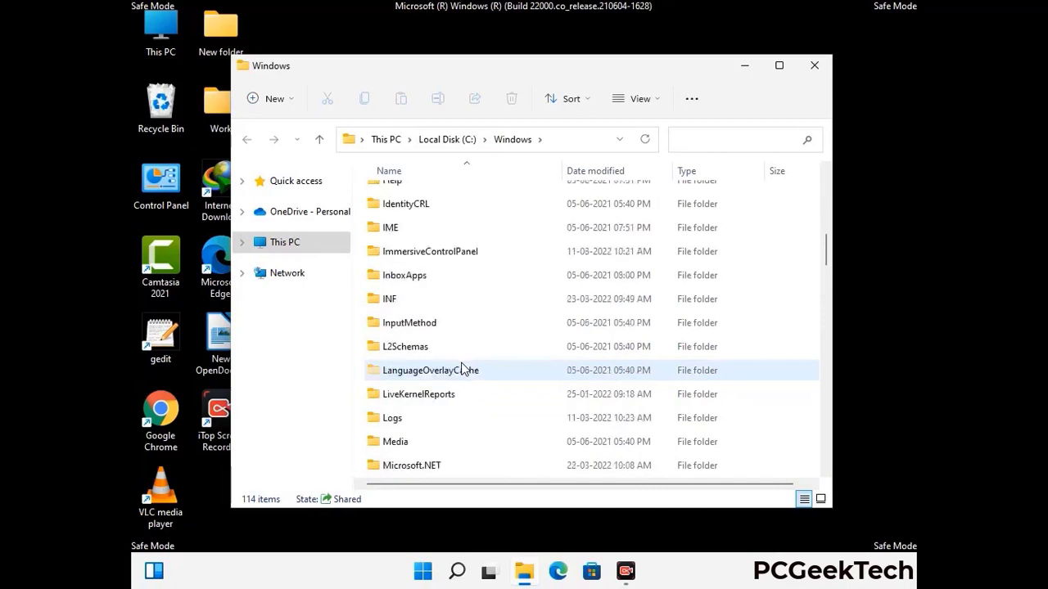
pyautogui.scroll(-1, 462, 369)
pyautogui.scroll(-6, 463, 370)
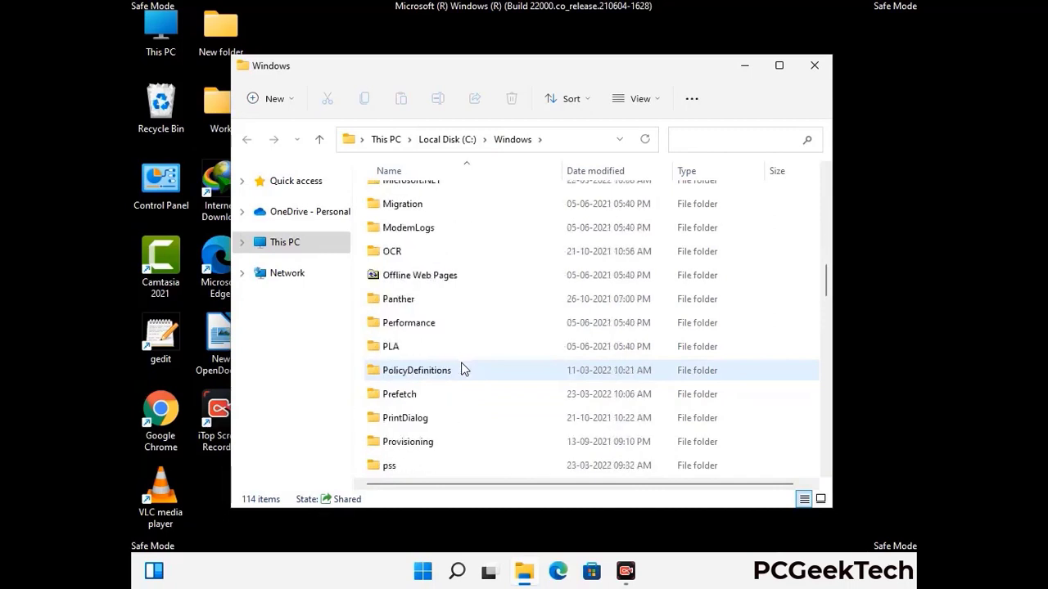
pyautogui.scroll(-7, 463, 370)
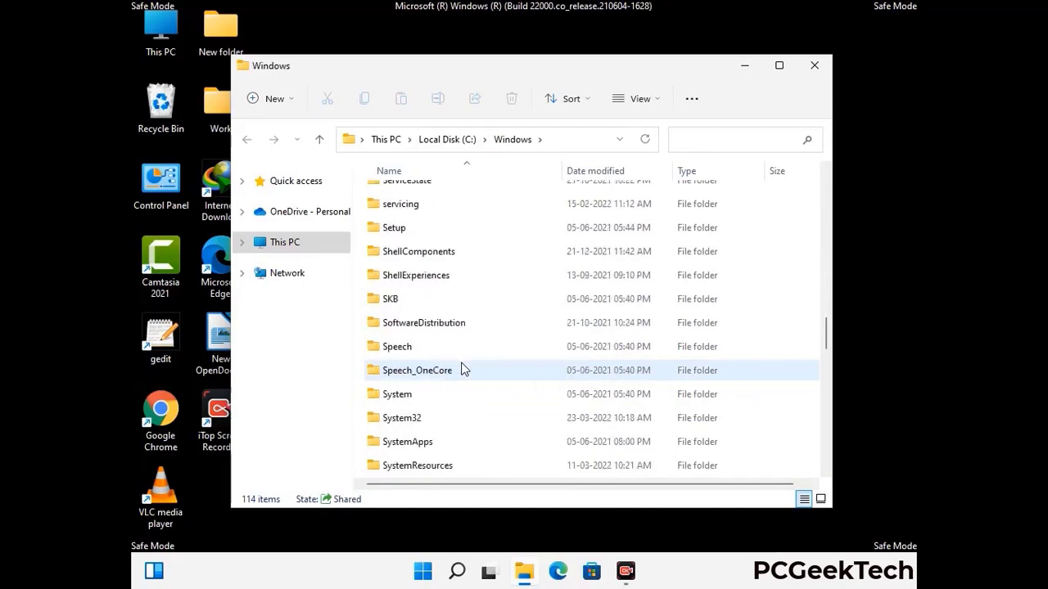
pyautogui.scroll(-8, 462, 370)
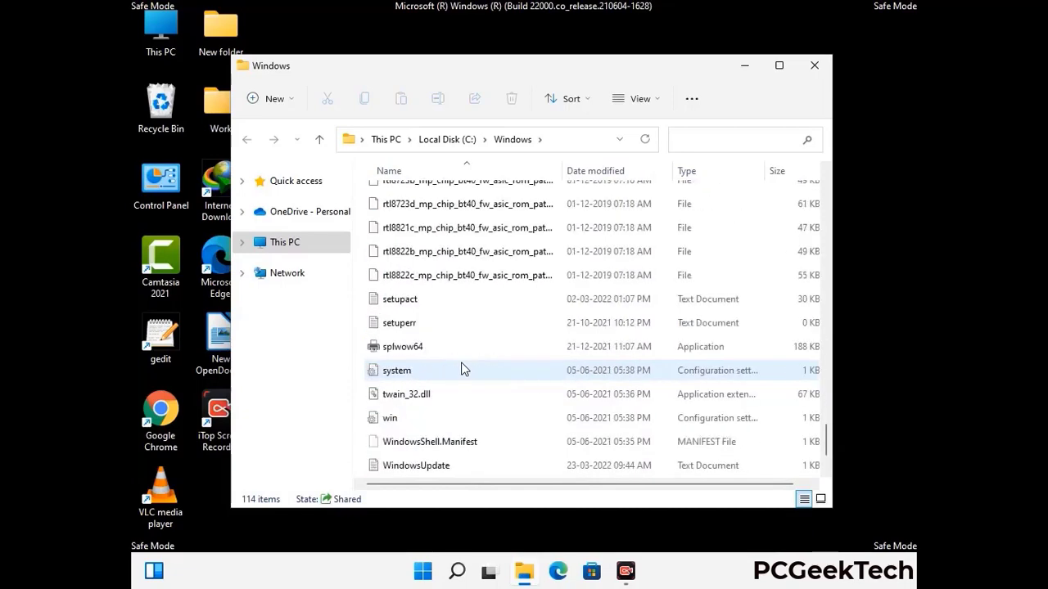
pyautogui.scroll(-1, 463, 370)
pyautogui.scroll(15, 462, 370)
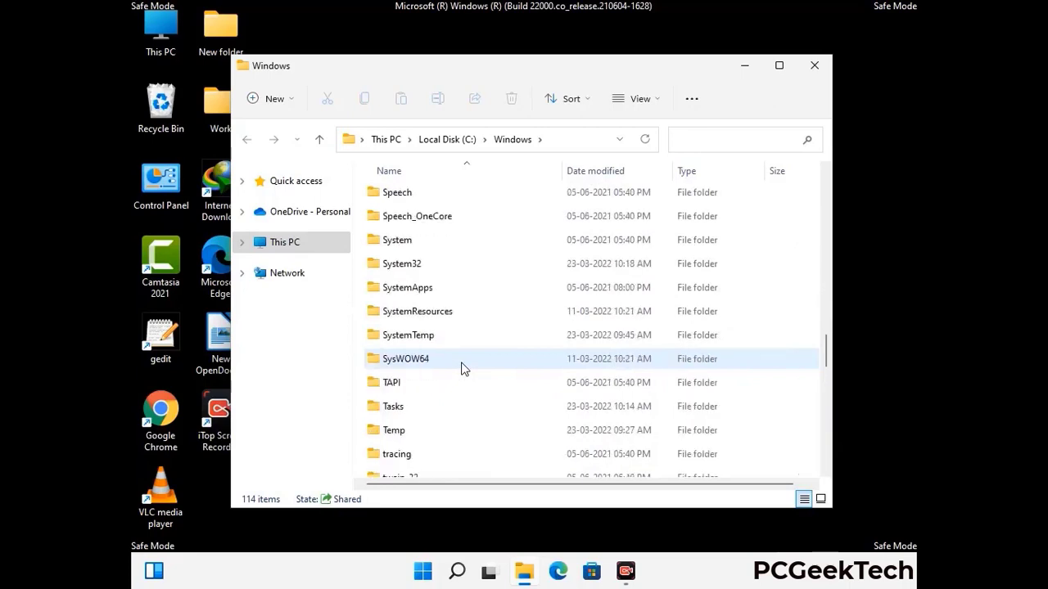
pyautogui.scroll(3, 463, 370)
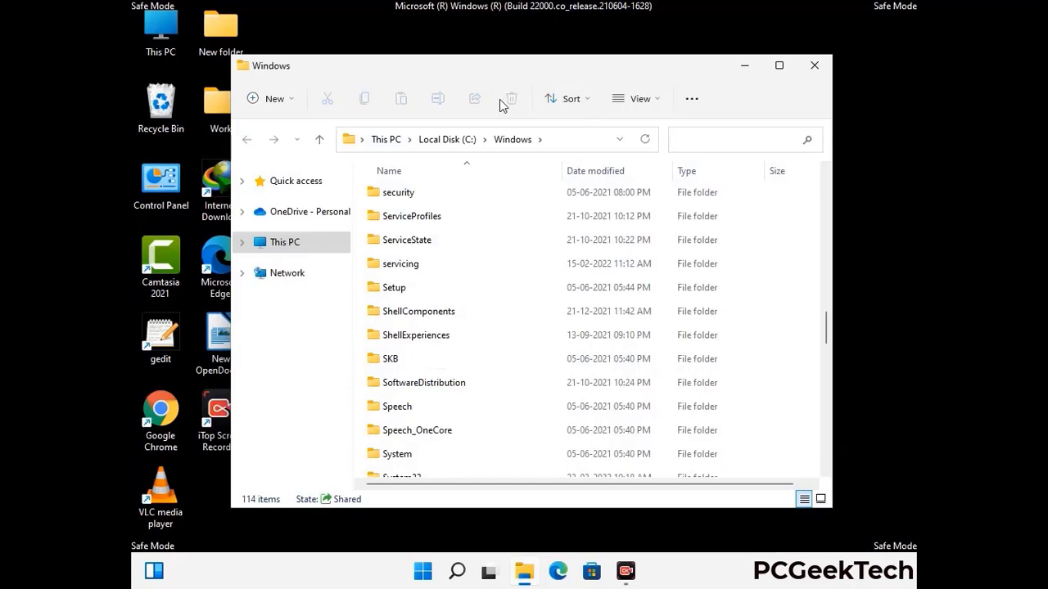
pyautogui.click(822, 70)
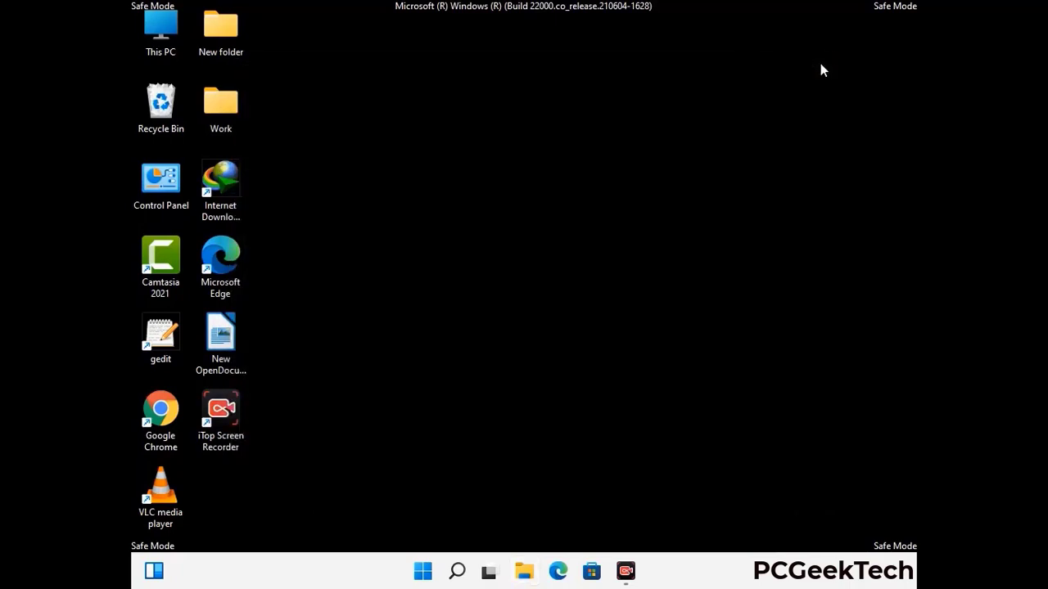
# - Run %temp% to open the user's Temp folder
pyautogui.press('super+r')
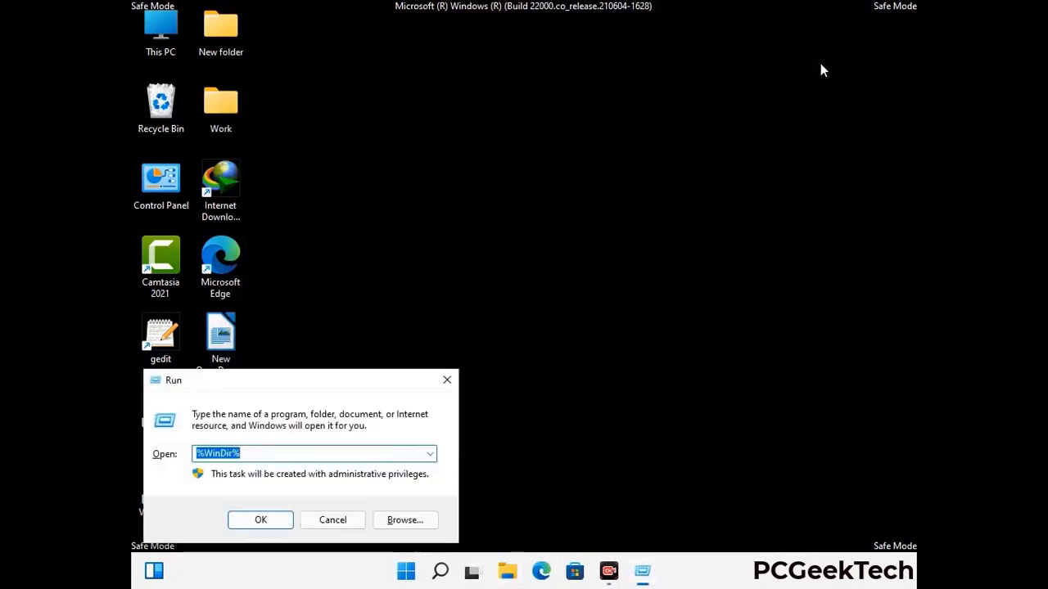
pyautogui.moveTo(350, 387); pyautogui.dragTo(596, 141)
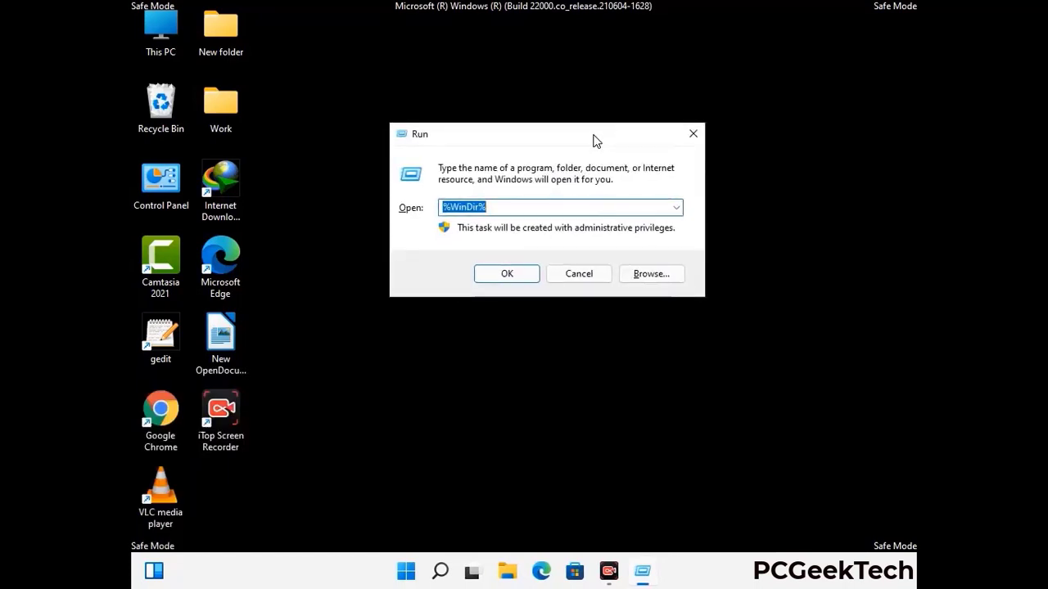
pyautogui.write('%temp%')
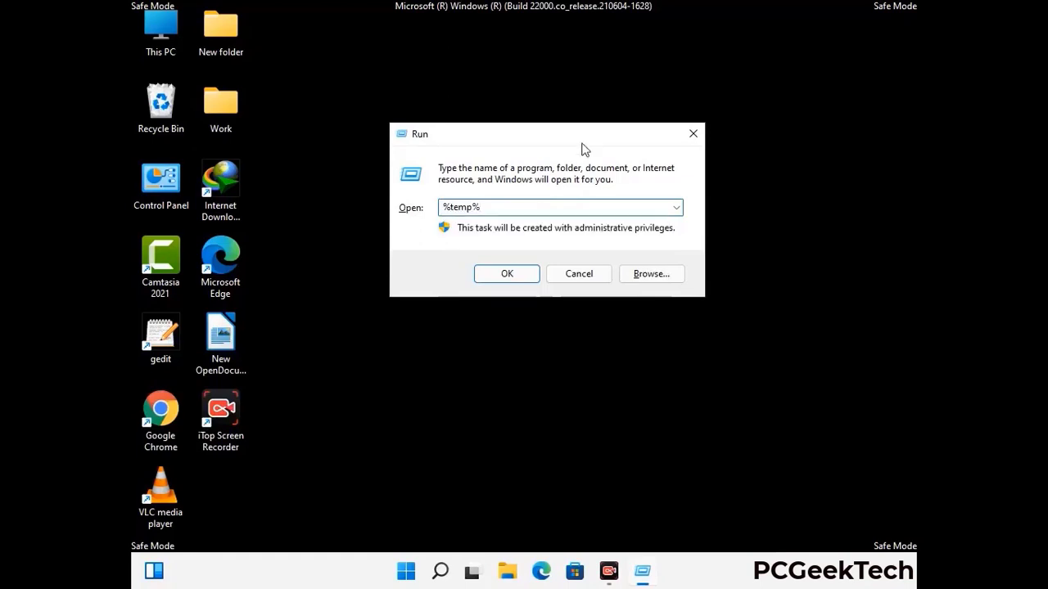
pyautogui.click(523, 270)
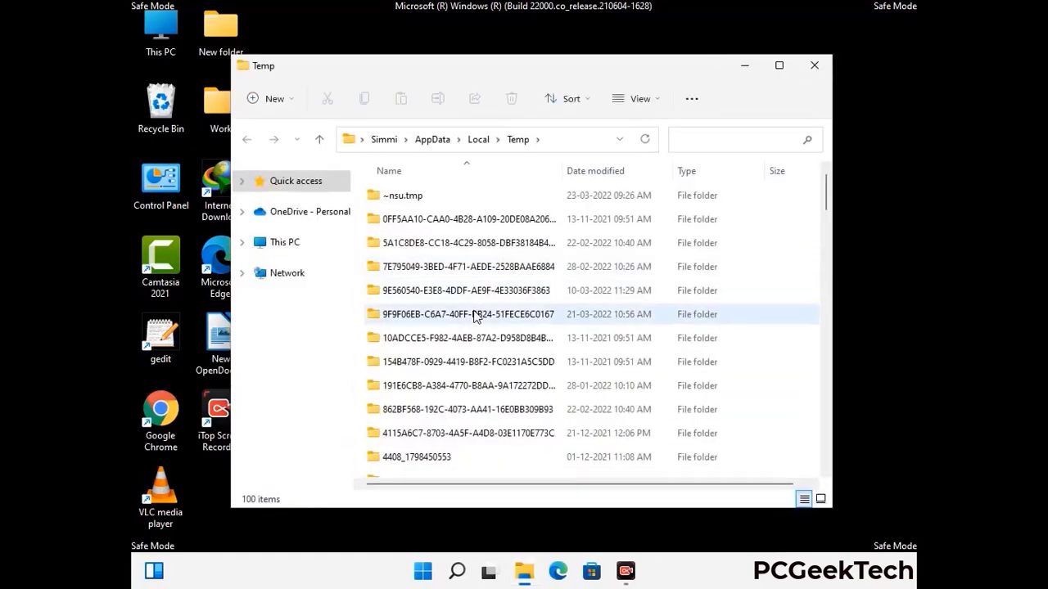
# - Select all 100 temporary files, delete them, and close the window
pyautogui.click(475, 316)
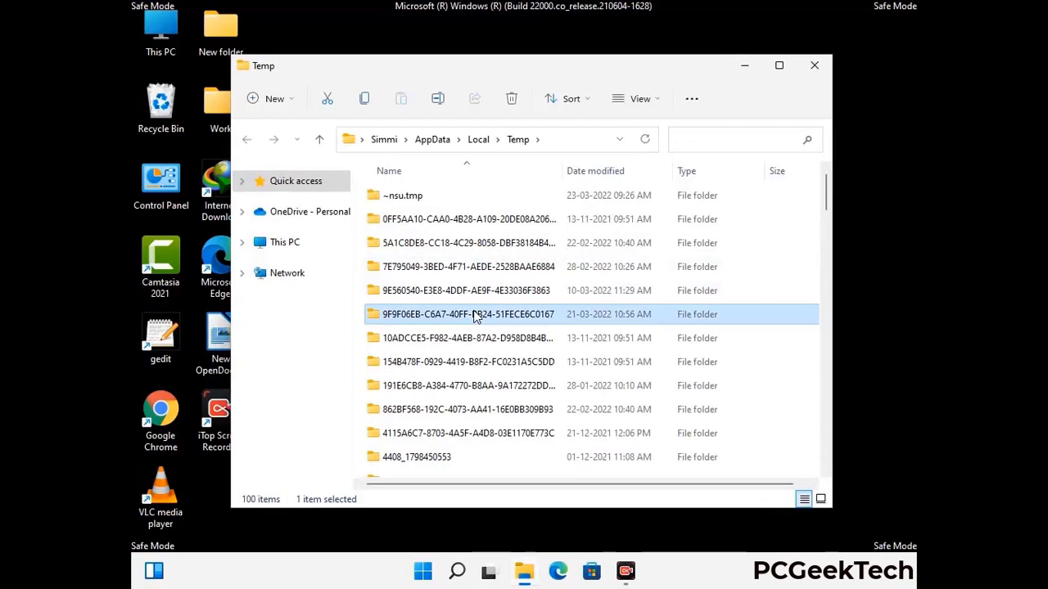
pyautogui.hotkey('ctrl', 'a')
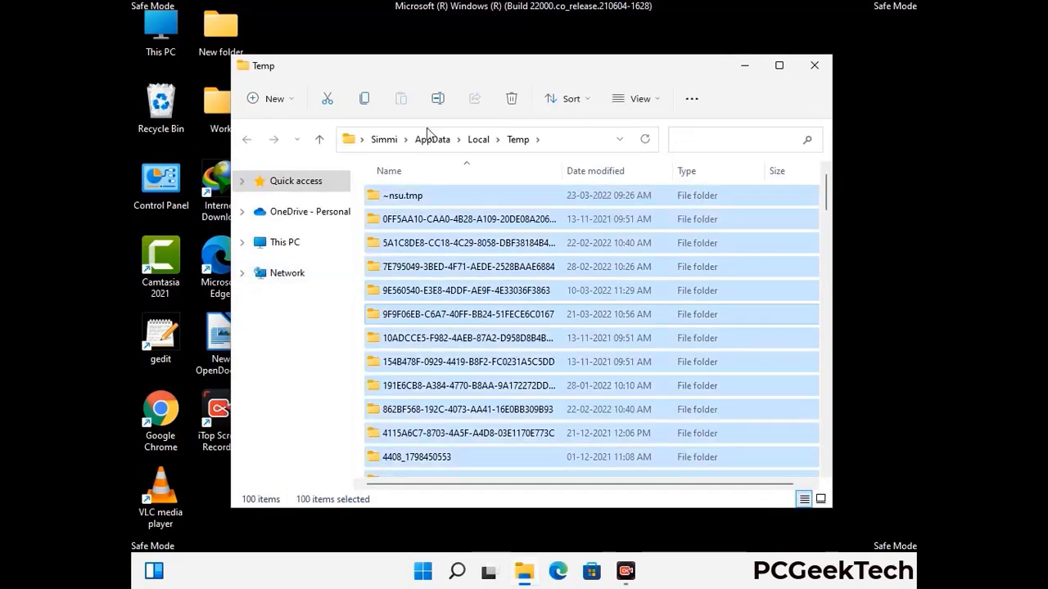
pyautogui.click(513, 99)
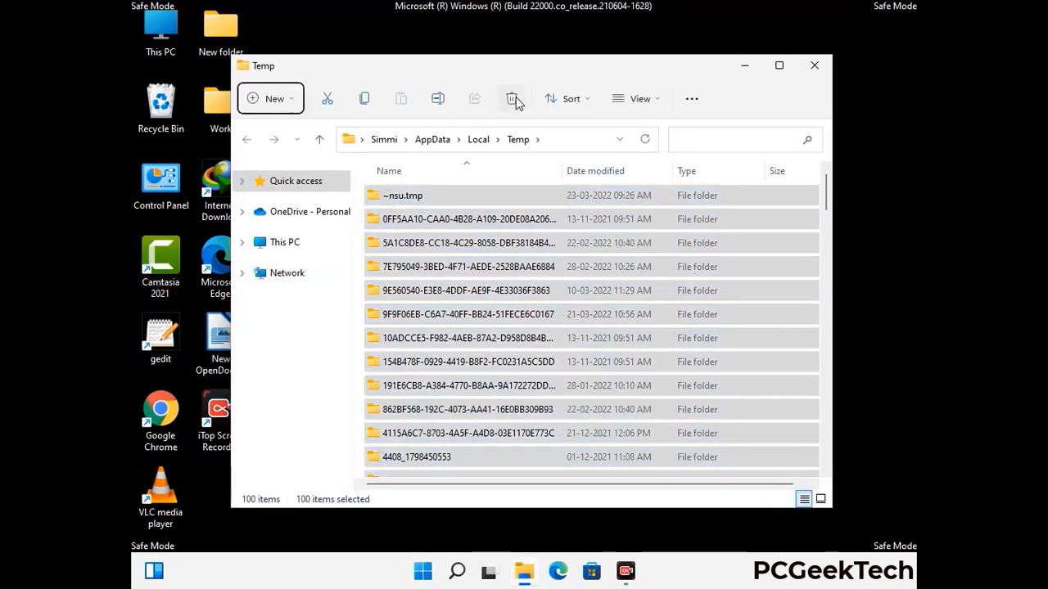
pyautogui.click(814, 66)
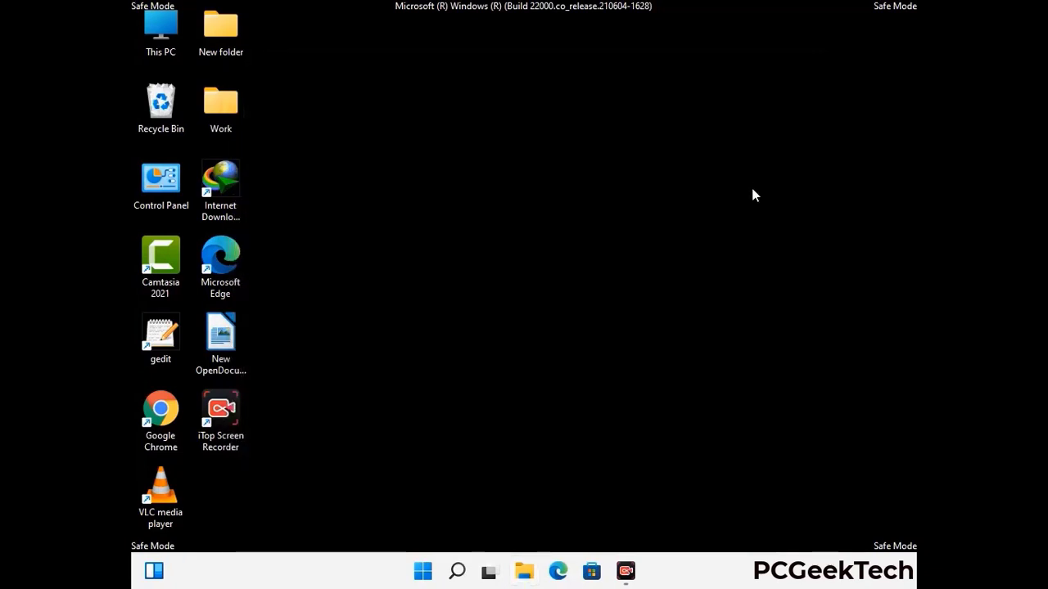
# - Run temp to open the C:\Windows\Temp folder
pyautogui.press('super+r')
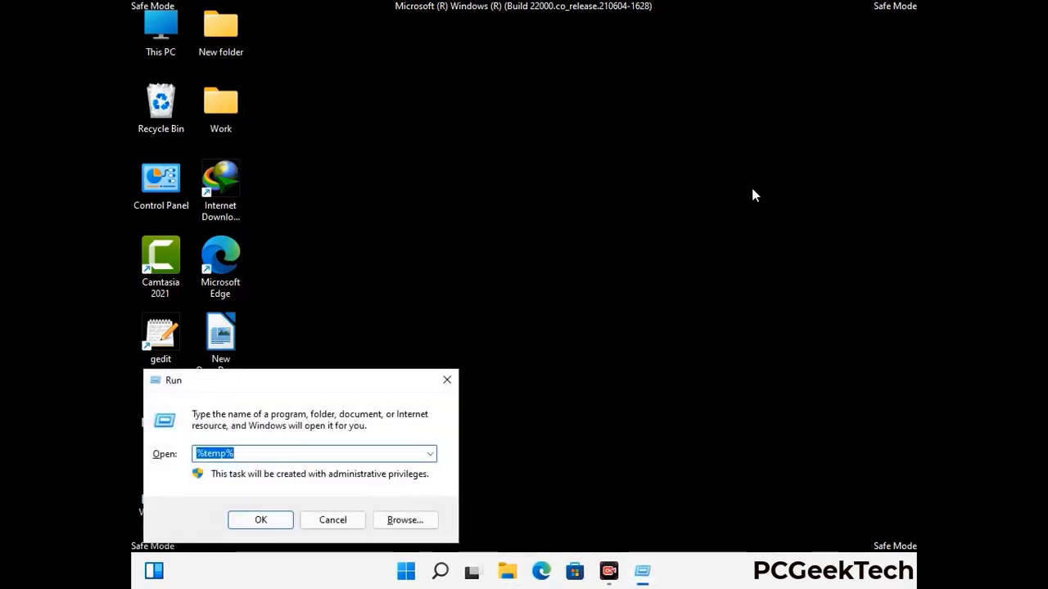
pyautogui.moveTo(355, 377); pyautogui.dragTo(597, 151)
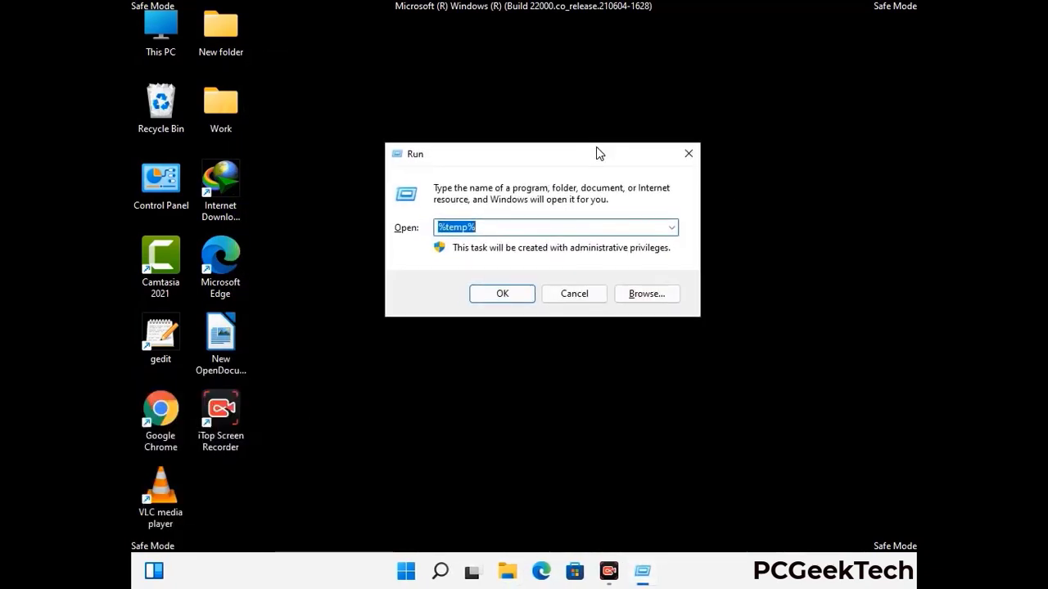
pyautogui.write('temp')
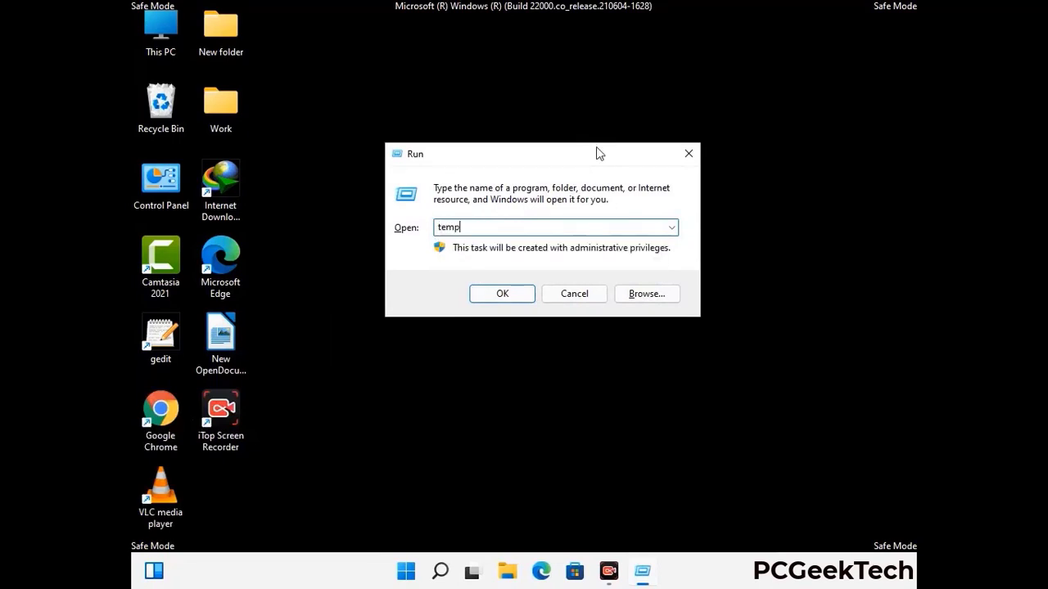
pyautogui.press('Return')
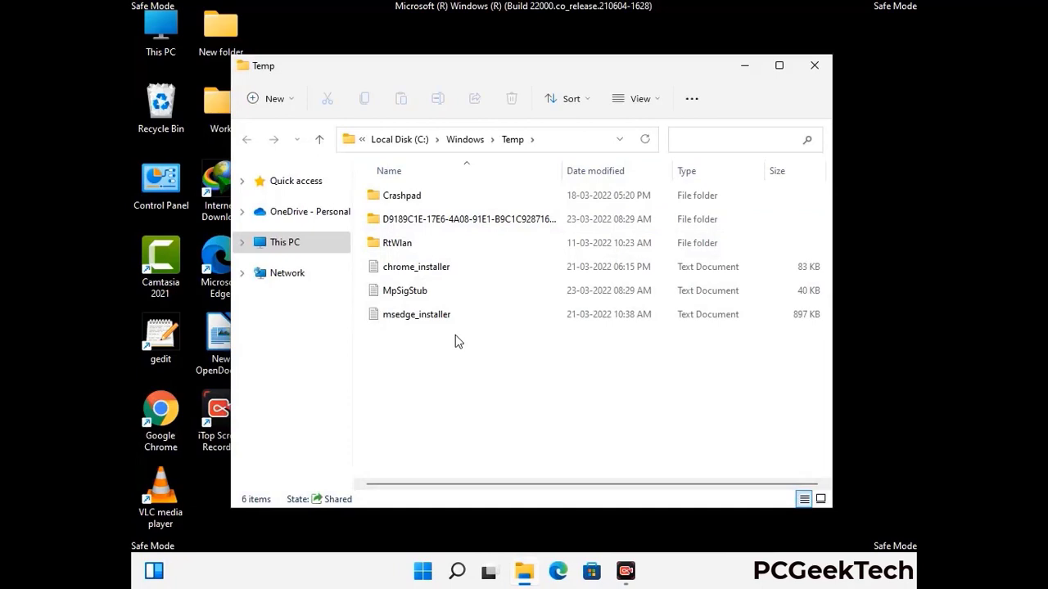
# - Delete all six items in Windows Temp and close the window
pyautogui.hotkey('ctrl', 'a')
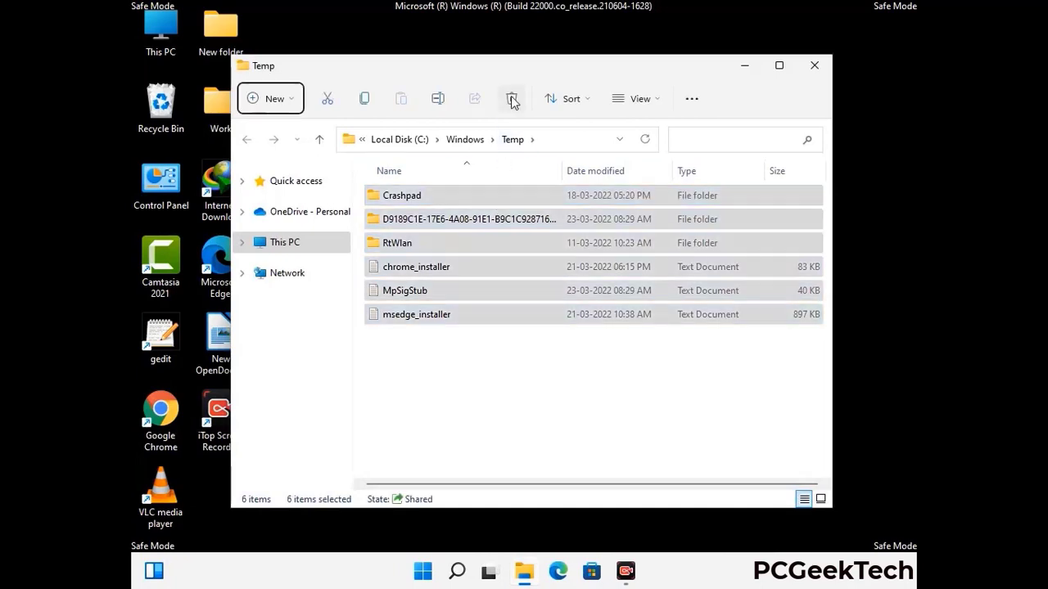
pyautogui.click(513, 100)
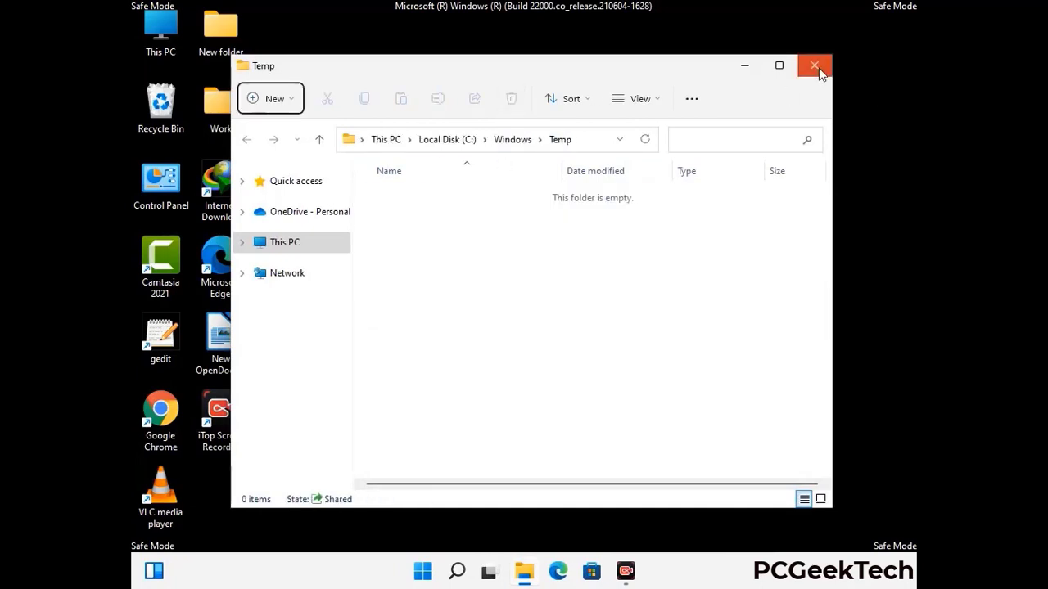
pyautogui.click(819, 69)
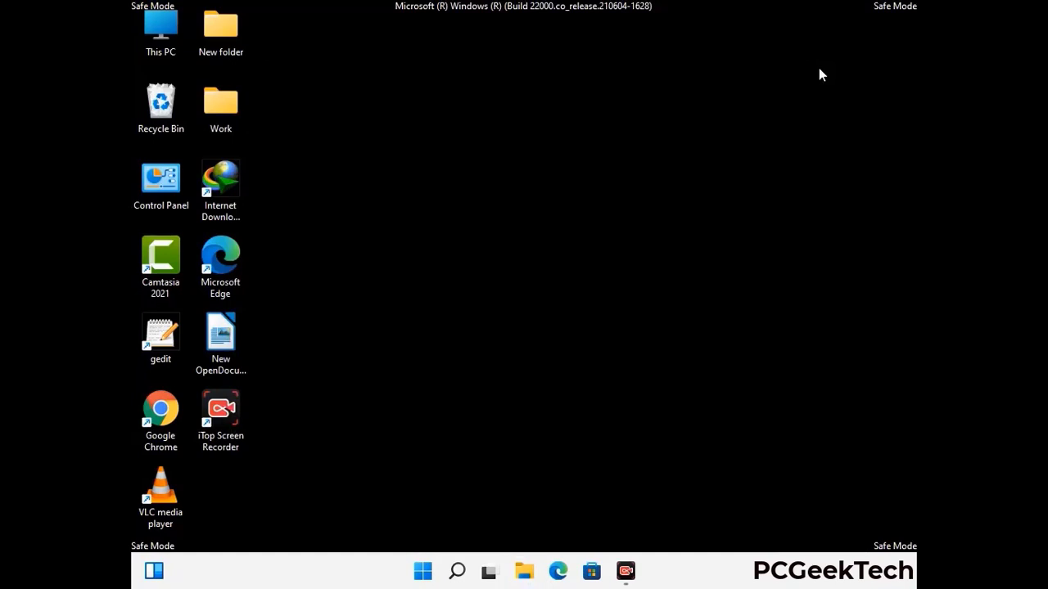
# - Launch Registry Editor by running 'regedit' from the Run prompt
pyautogui.press('super+r')
pyautogui.moveTo(320, 379); pyautogui.dragTo(544, 128)
pyautogui.write('reged')
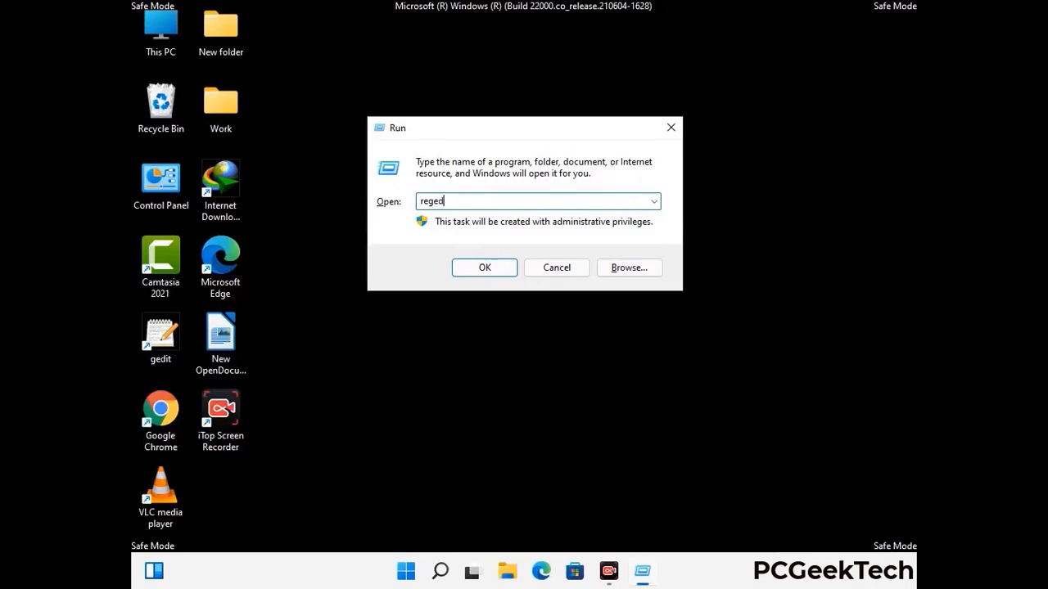
pyautogui.press('Return')
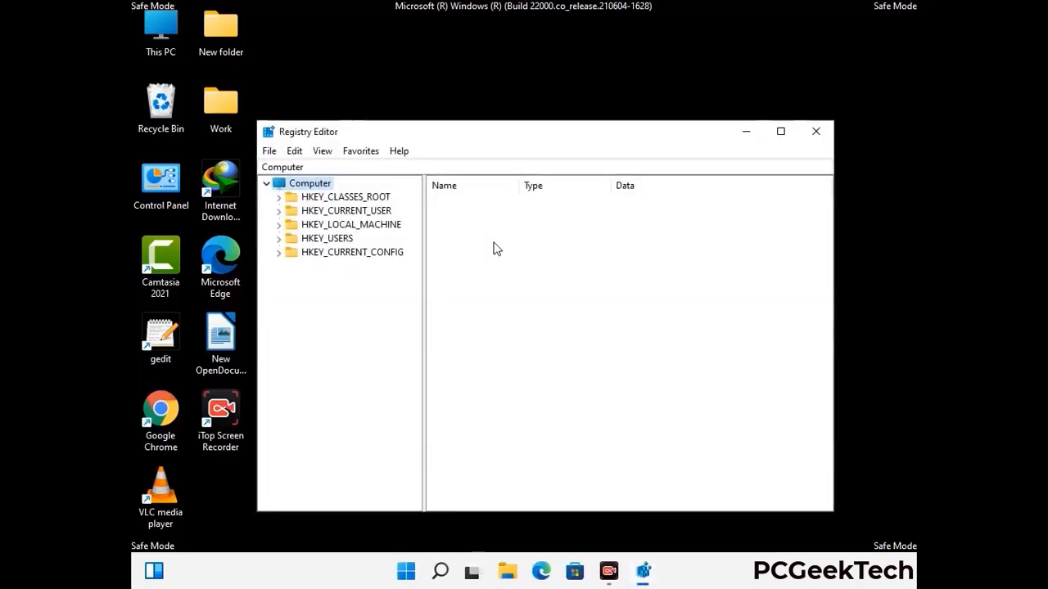
# - Expand HKEY_CURRENT_USER > Software > Microsoft in the registry tree
pyautogui.click(350, 225)
pyautogui.click(279, 210)
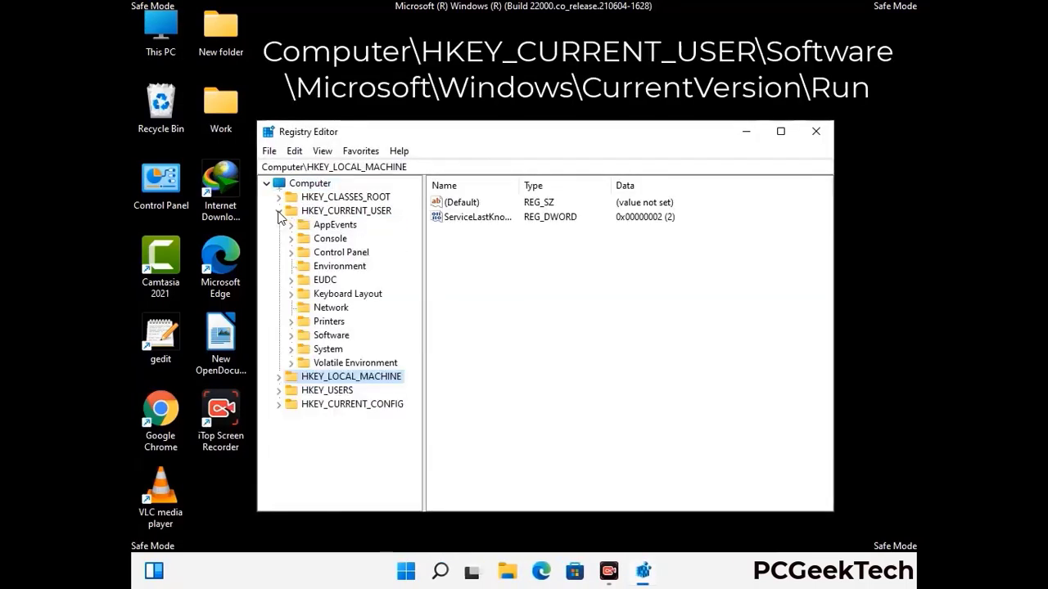
pyautogui.click(327, 336)
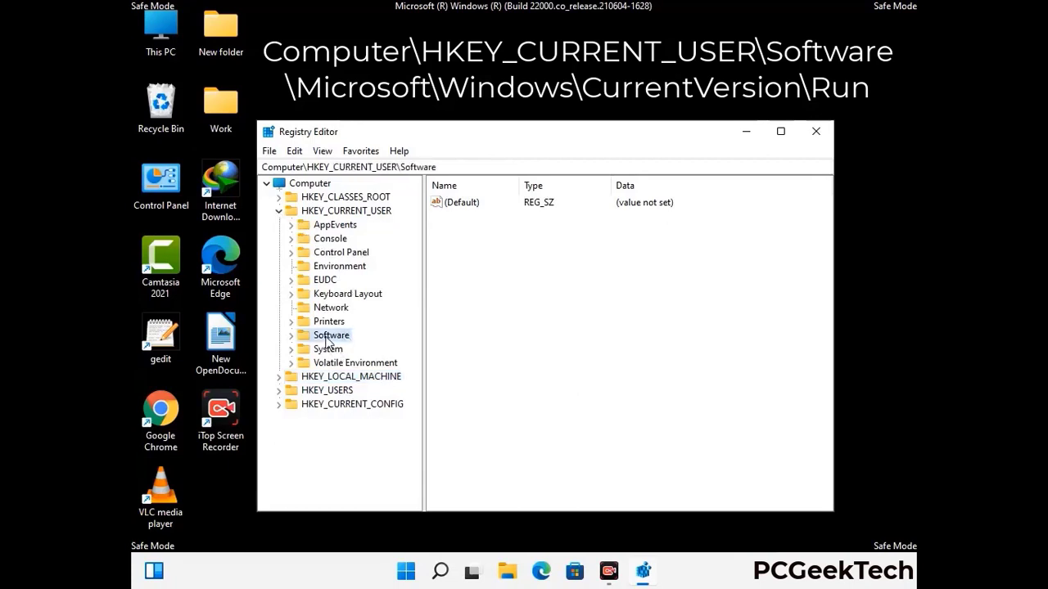
pyautogui.click(292, 336)
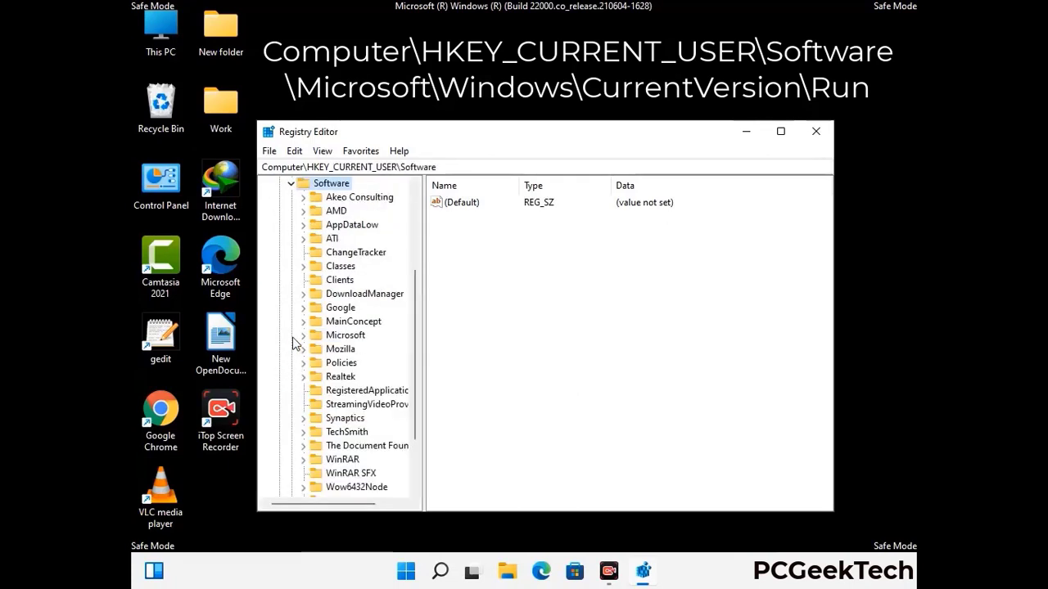
pyautogui.doubleClick(343, 337)
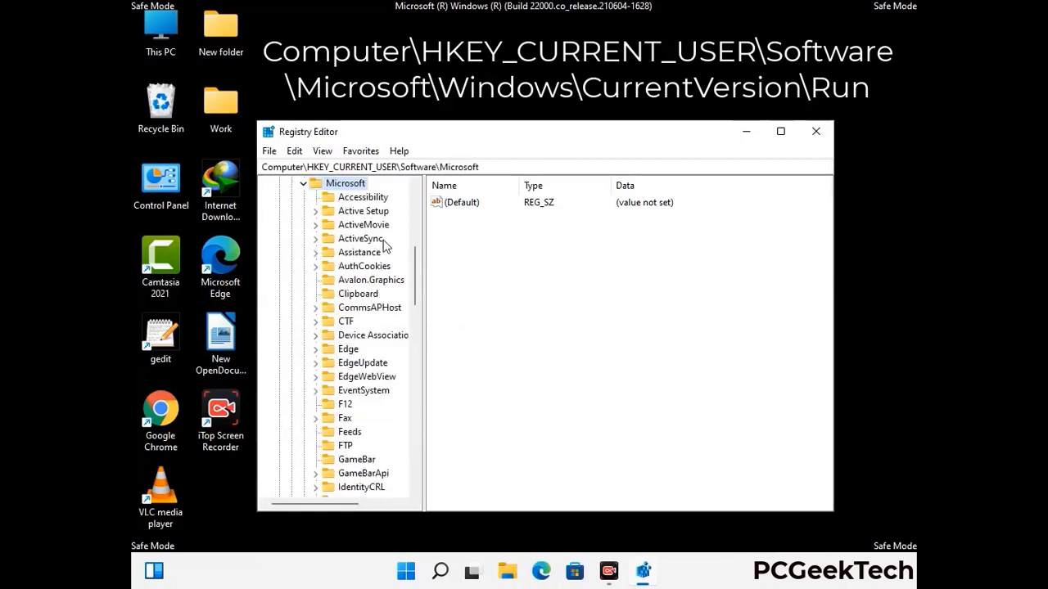
# - Expand Windows > CurrentVersion and select the Run key to list its startup values
pyautogui.scroll(-4, 379, 355)
pyautogui.scroll(-3, 379, 357)
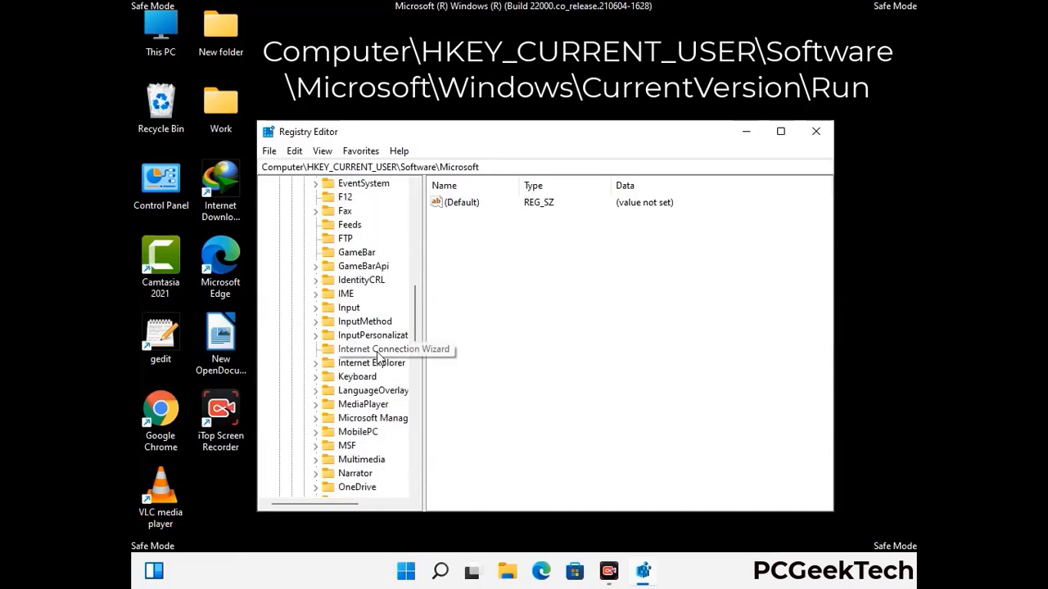
pyautogui.scroll(-6, 379, 357)
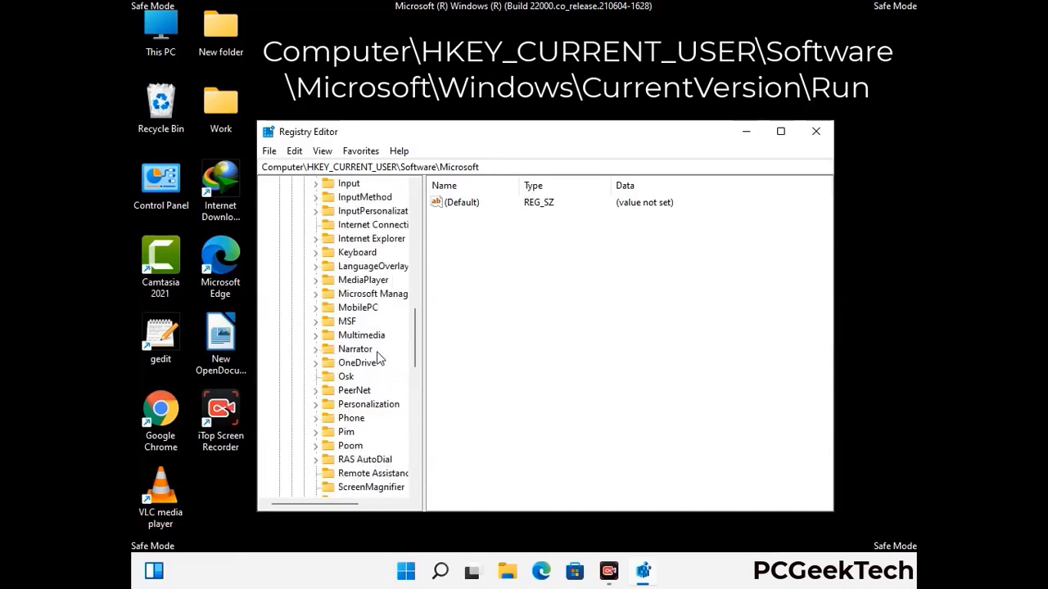
pyautogui.scroll(-4, 379, 356)
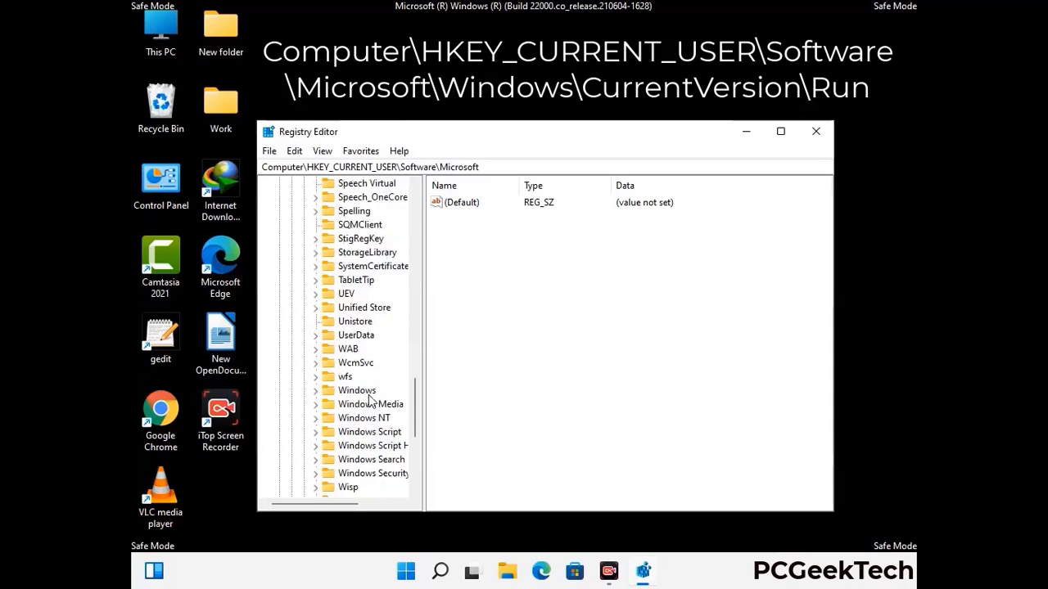
pyautogui.doubleClick(368, 391)
pyautogui.doubleClick(380, 377)
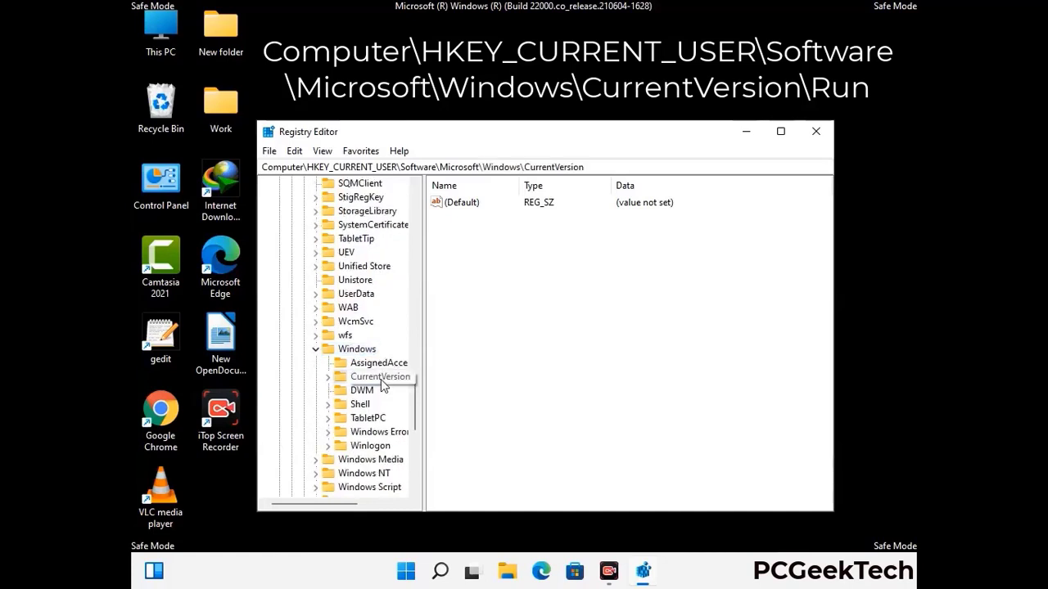
pyautogui.scroll(-3, 378, 357)
pyautogui.scroll(-4, 376, 354)
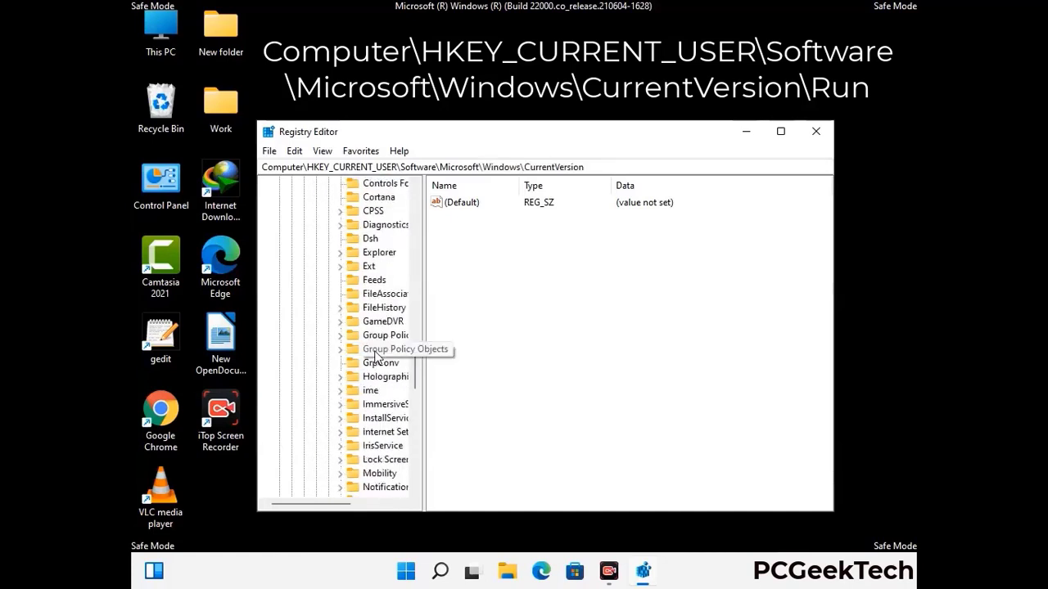
pyautogui.scroll(-1, 377, 356)
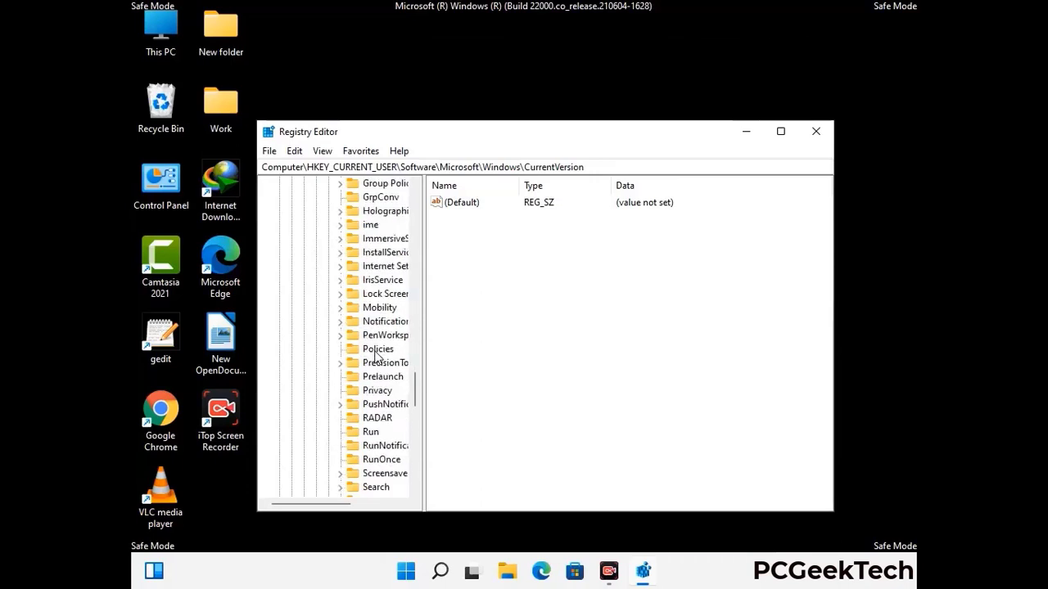
pyautogui.scroll(-1, 377, 357)
pyautogui.click(370, 391)
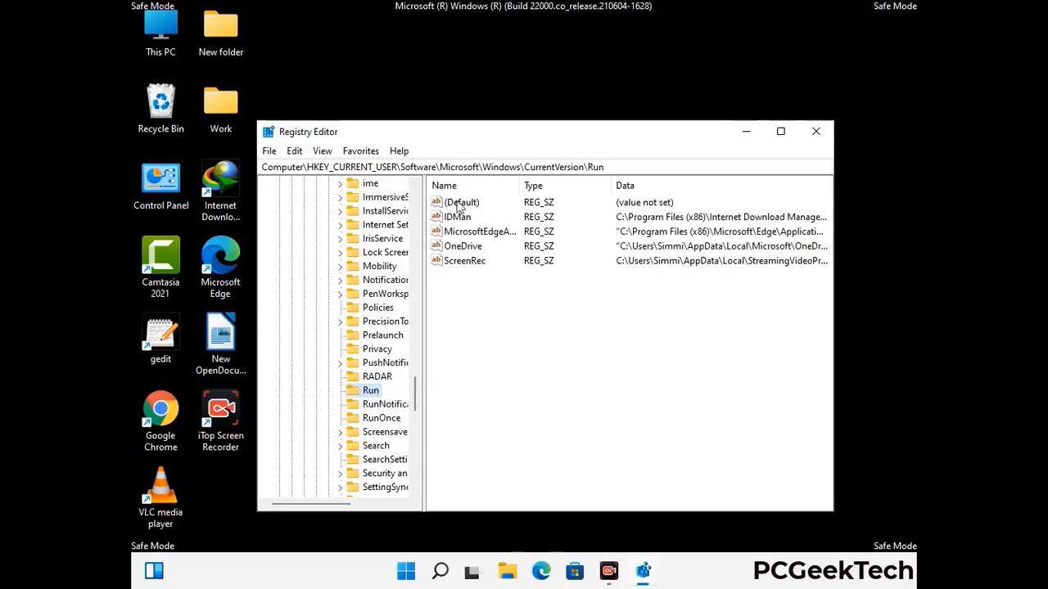
# - Delete the ScreenRec value from the Run key and confirm the deletion
pyautogui.click(463, 261)
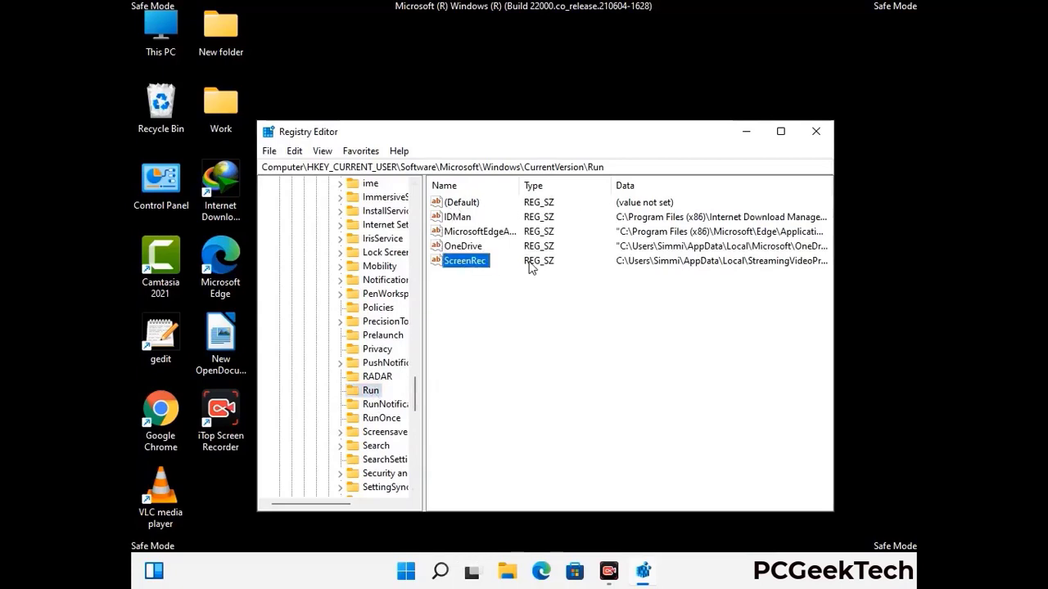
pyautogui.click(475, 267)
pyautogui.rightClick(475, 267)
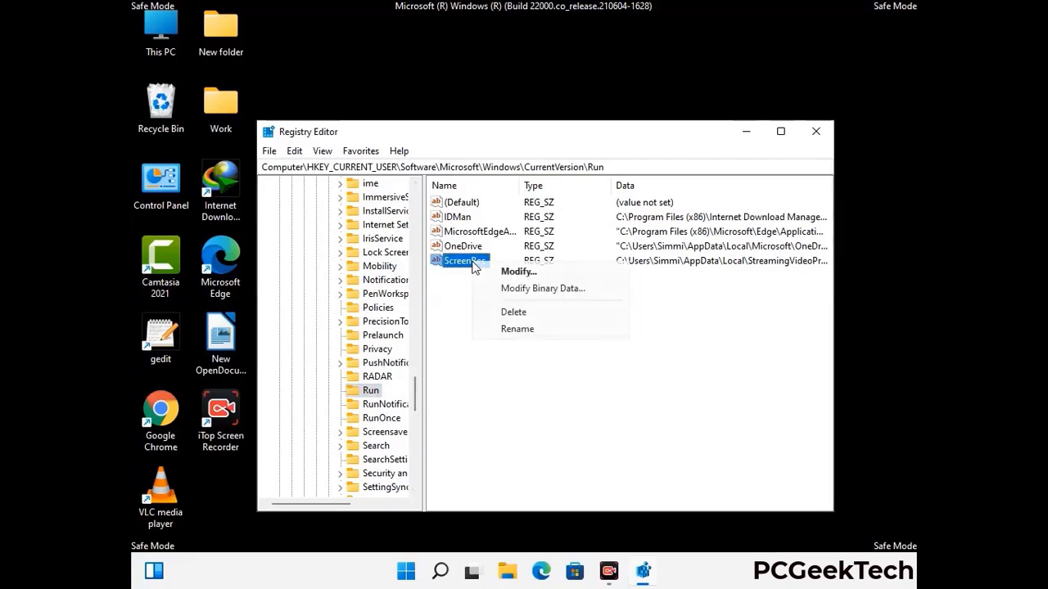
pyautogui.click(503, 311)
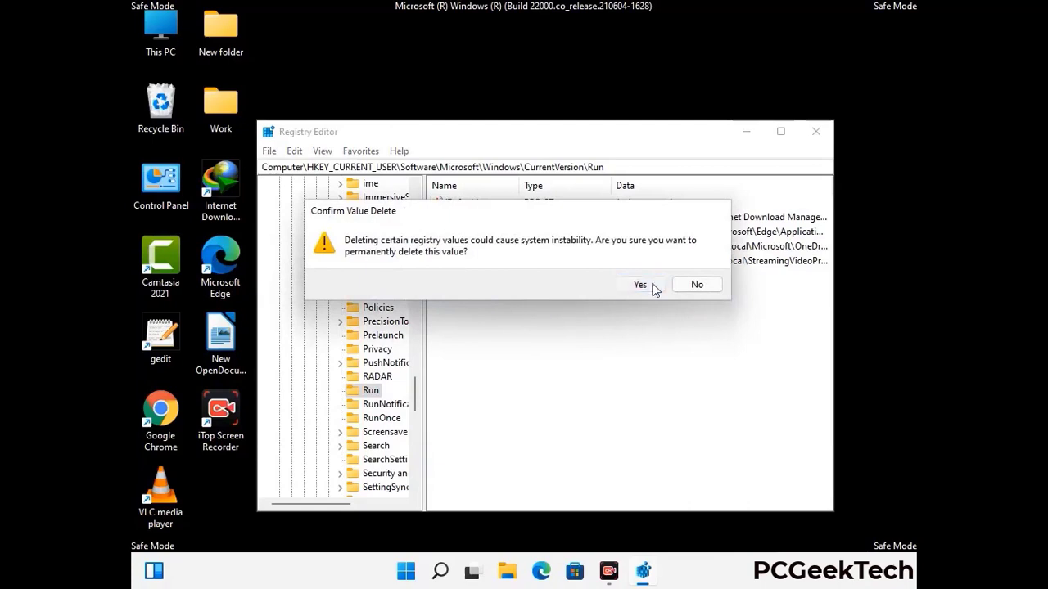
pyautogui.click(640, 285)
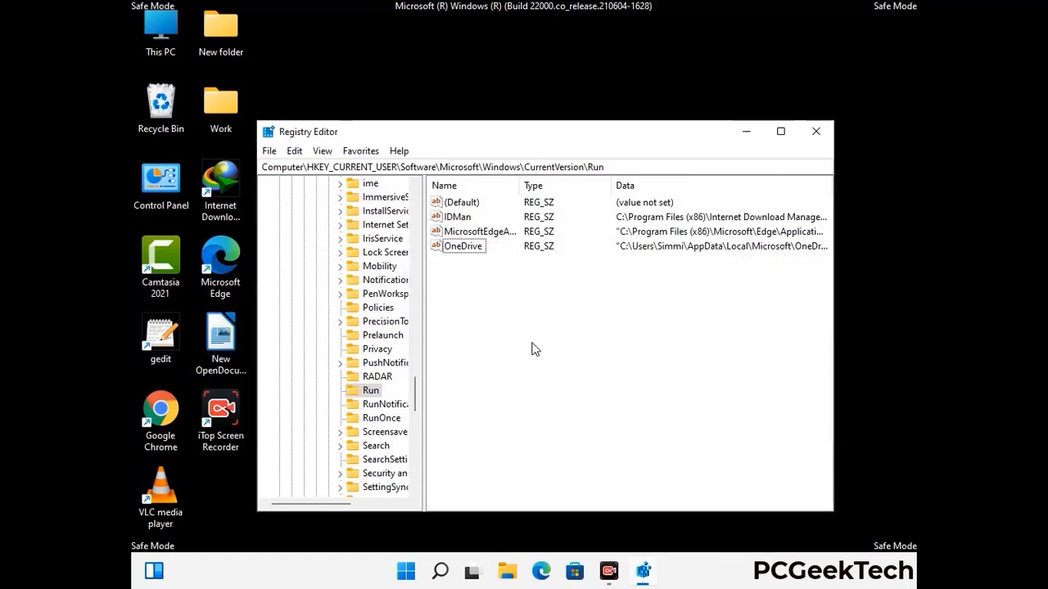
# - Search the registry for 'Virus Name', then close the Find dialog and Registry Editor
pyautogui.hotkey('ctrl', 'f')
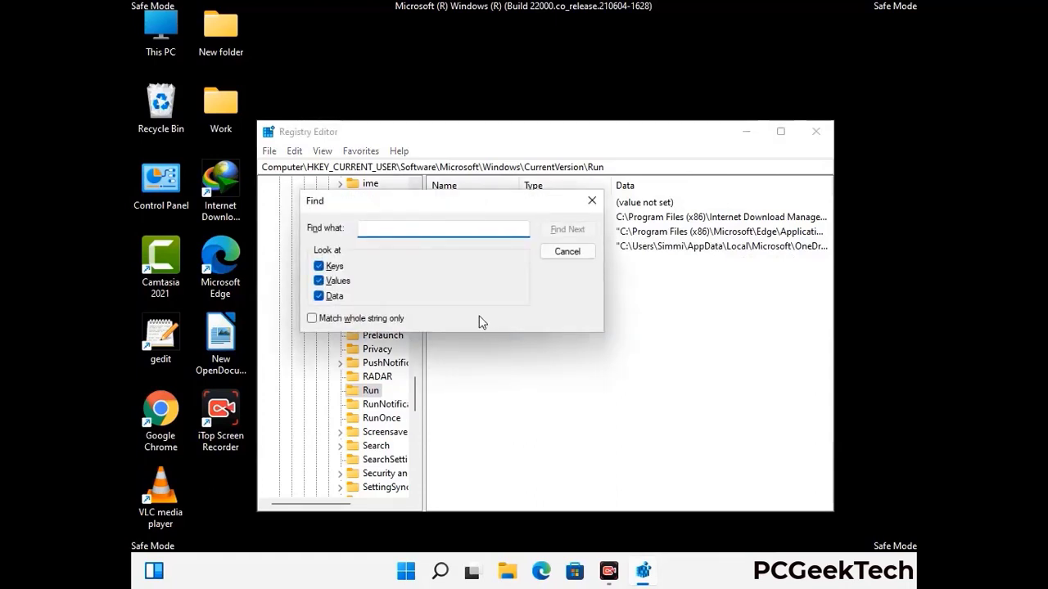
pyautogui.write('Virus Name')
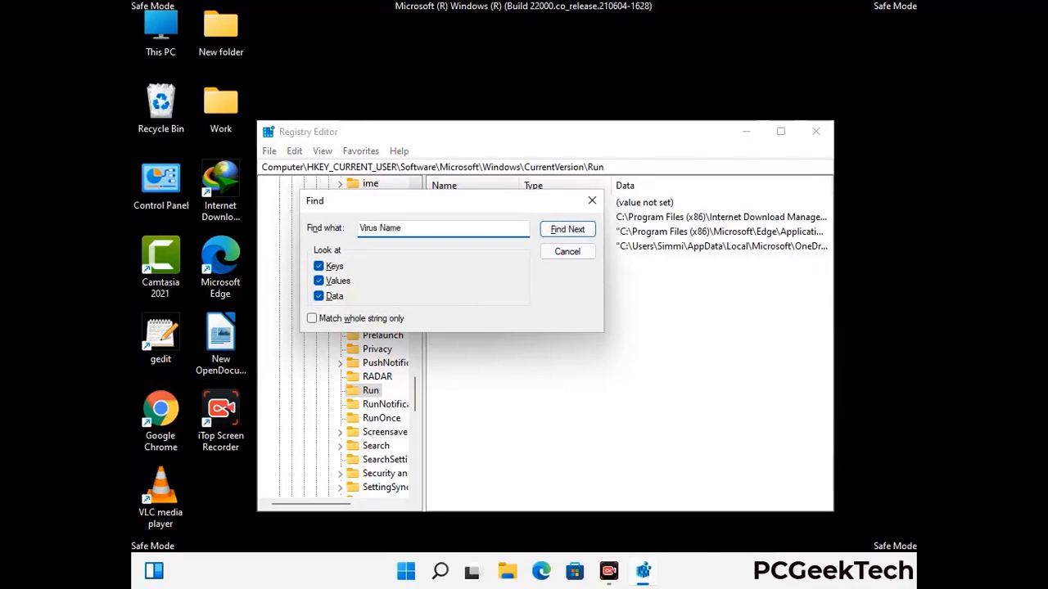
pyautogui.click(556, 235)
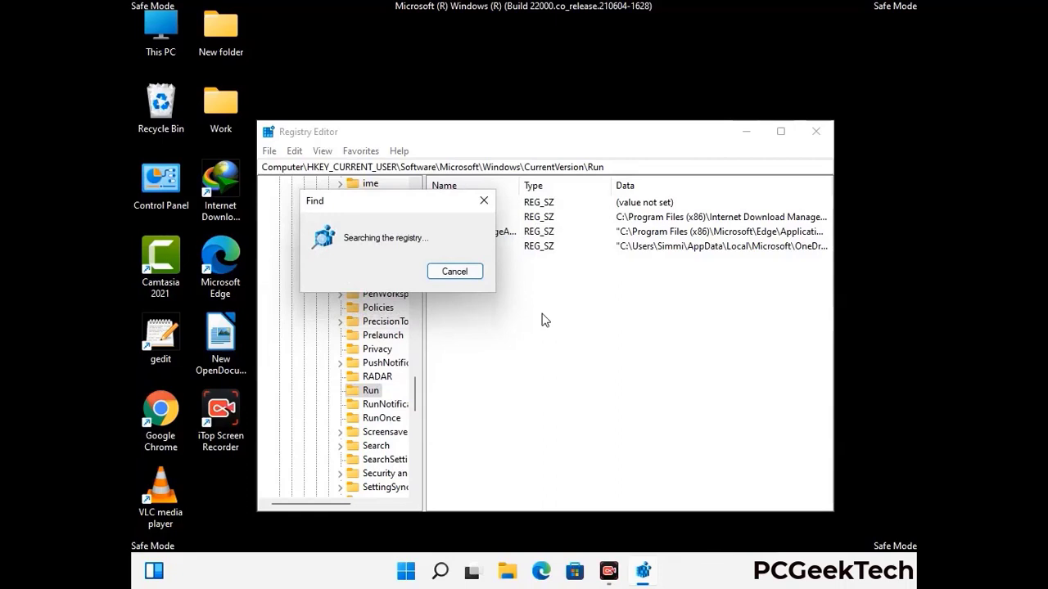
pyautogui.click(484, 201)
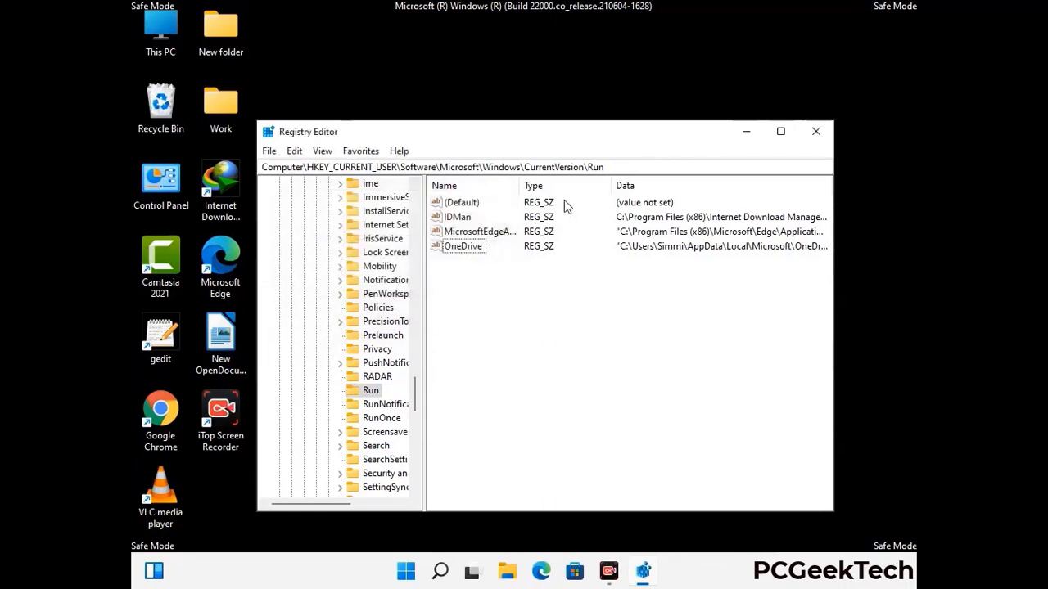
pyautogui.click(816, 134)
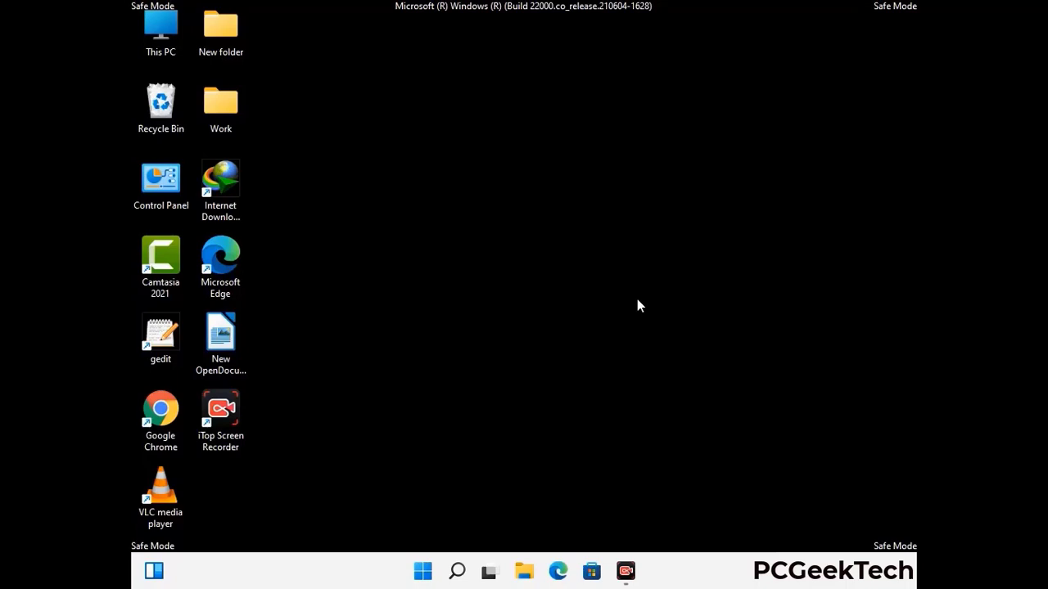
# - Launch msconfig and untick Safe boot on the Boot tab
pyautogui.press('super+r')
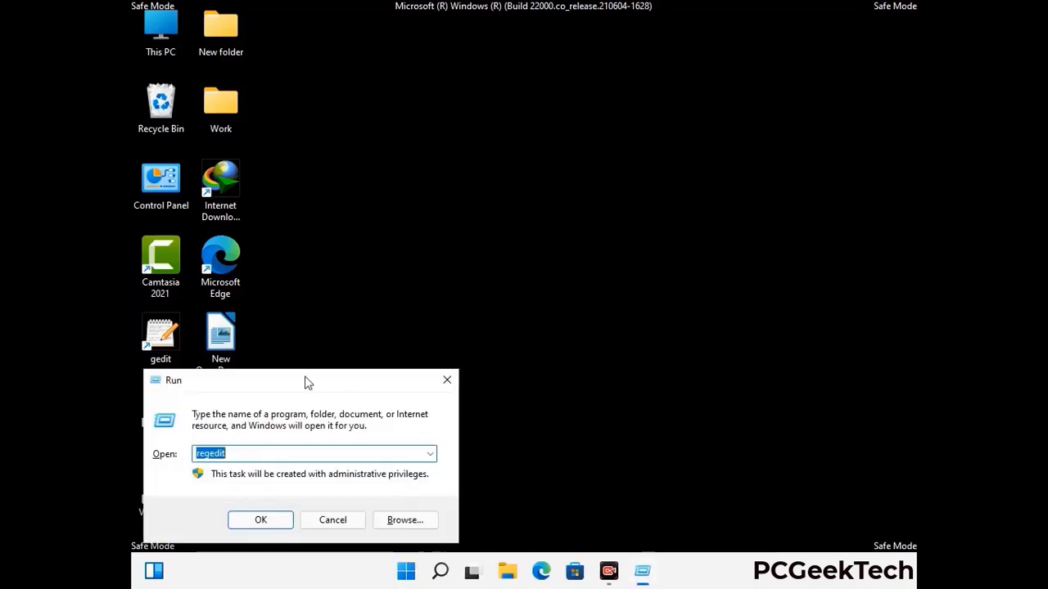
pyautogui.moveTo(304, 378); pyautogui.dragTo(536, 158)
pyautogui.write('msconfig')
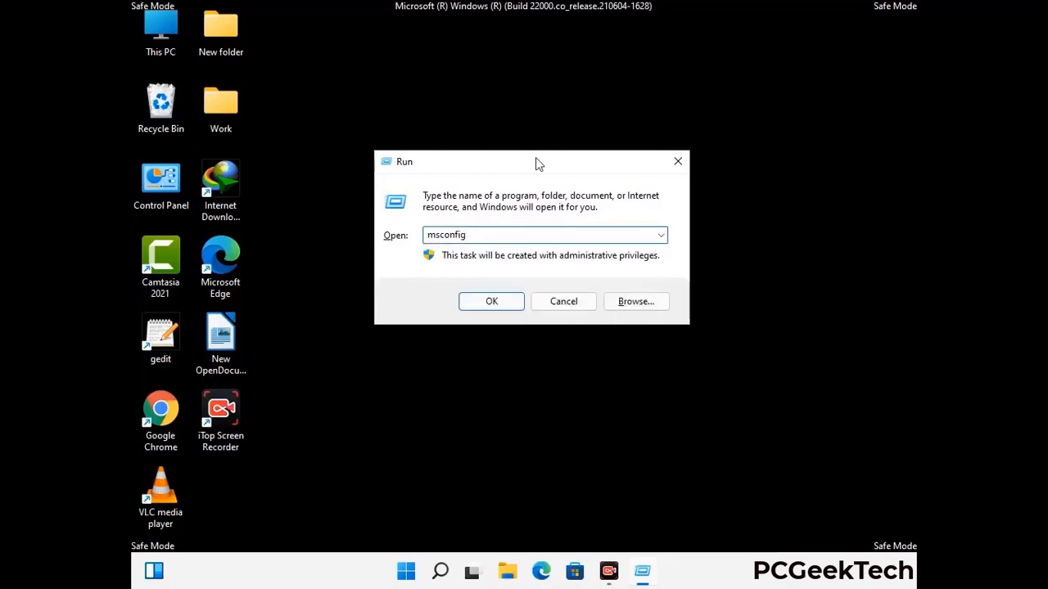
pyautogui.click(488, 302)
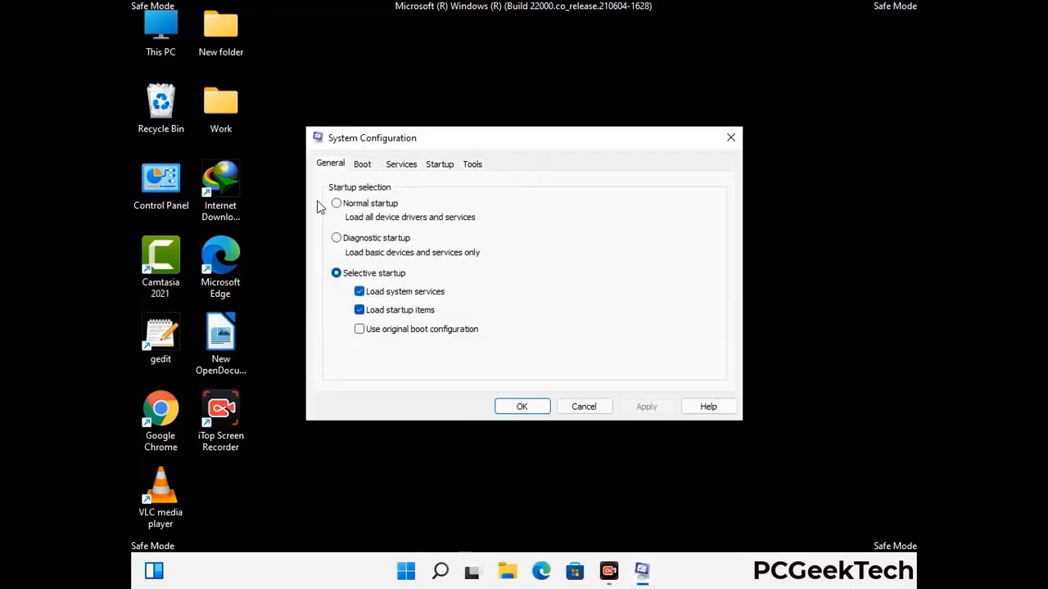
pyautogui.click(362, 165)
pyautogui.click(339, 312)
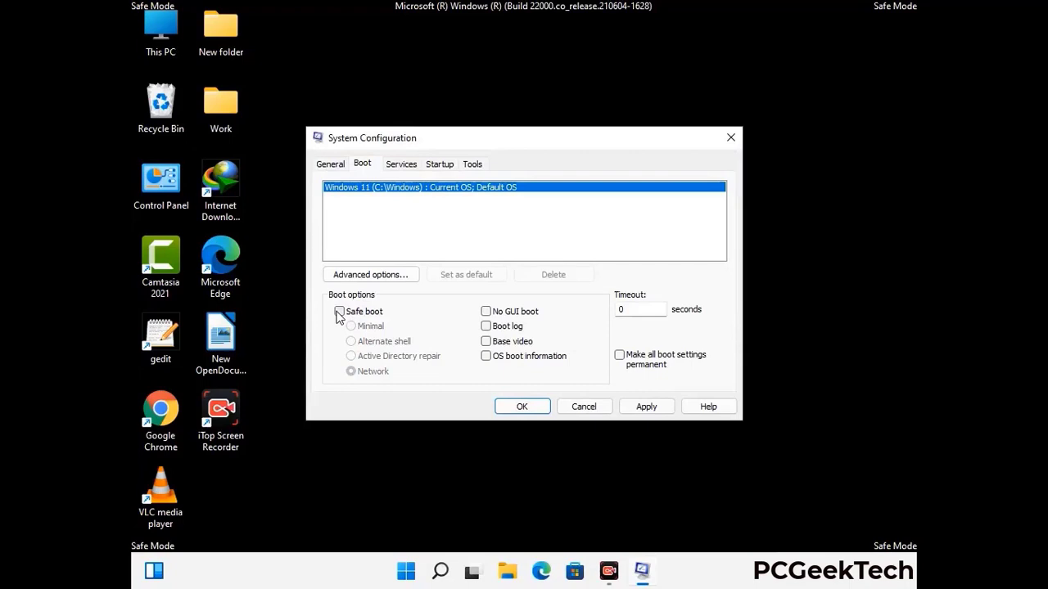